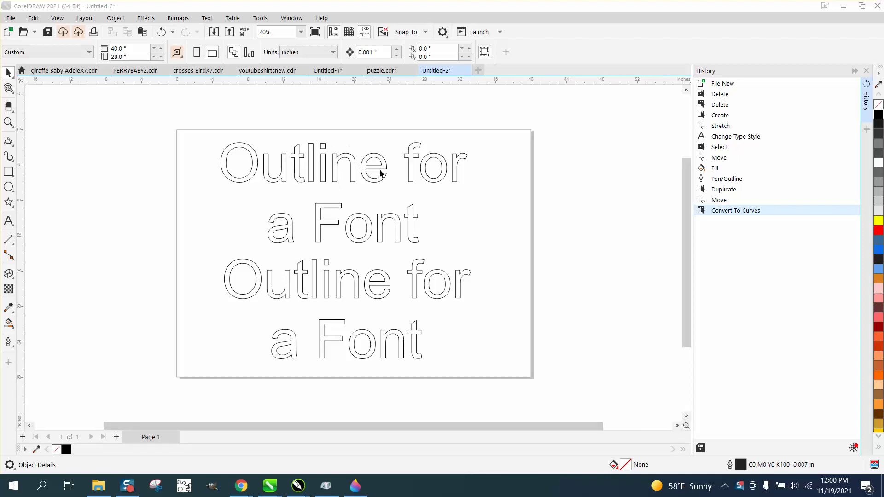
Compare the upper text object and the lower curve copy by selecting each in turn.
left_click(414, 215)
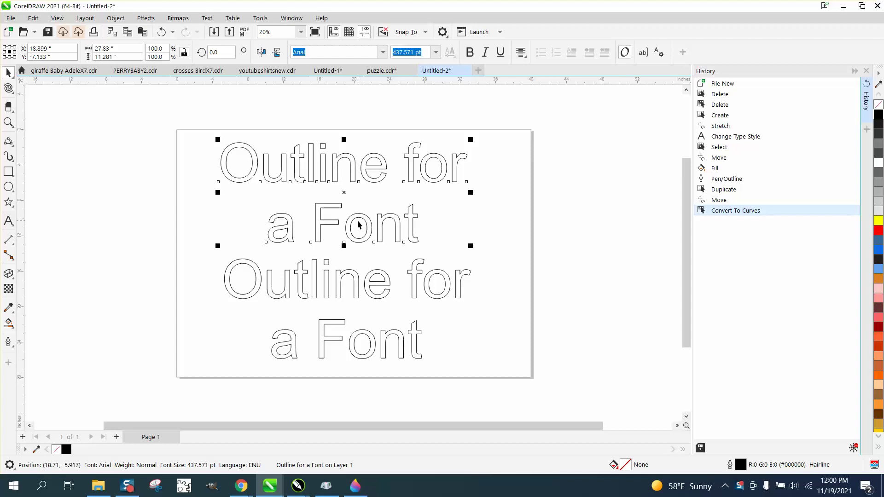
left_click(353, 278)
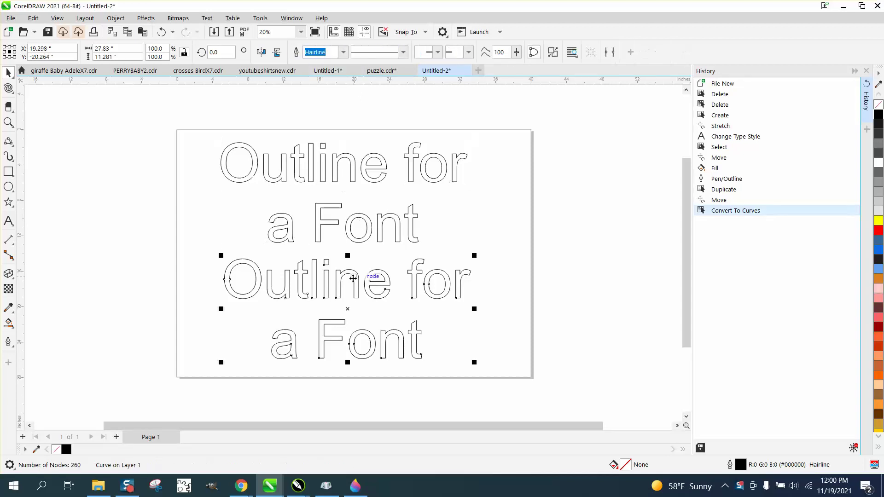
left_click(363, 238)
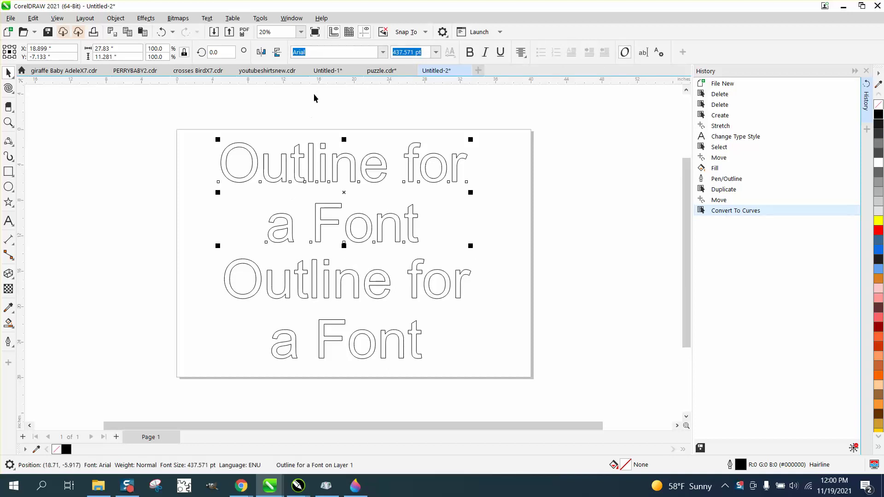
left_click(339, 290)
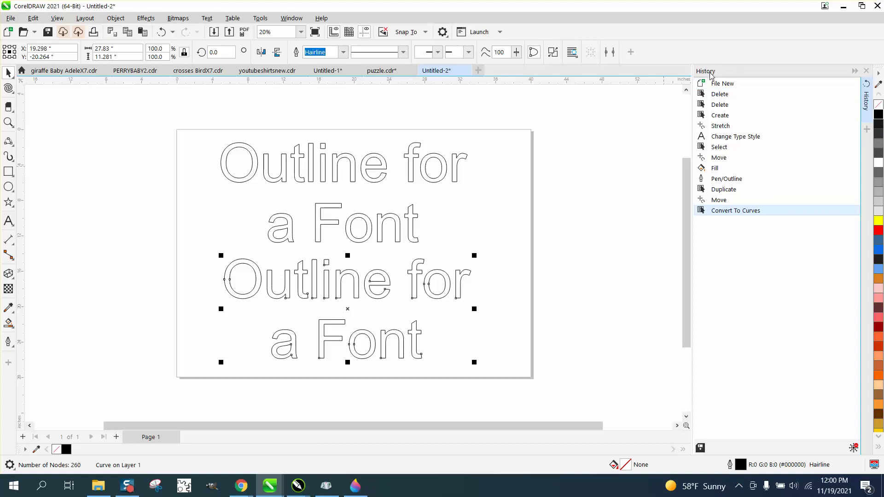
Clear the undo history in the History docker and confirm.
left_click(853, 447)
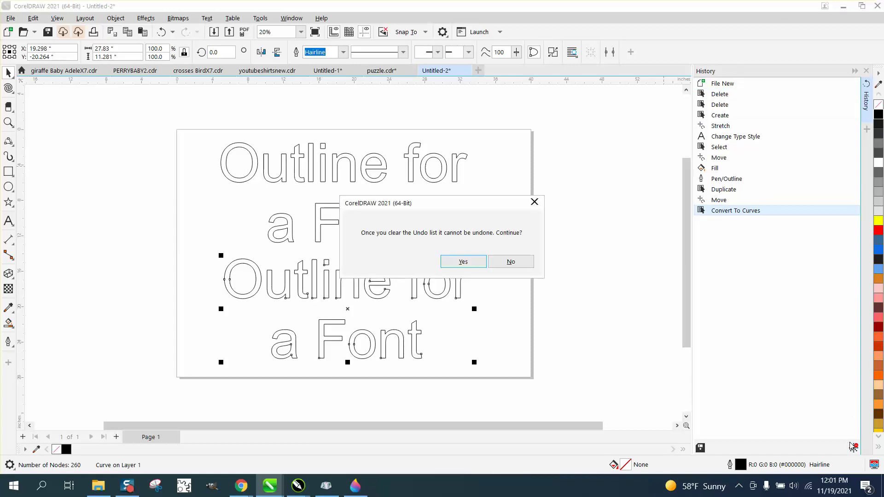
left_click(473, 261)
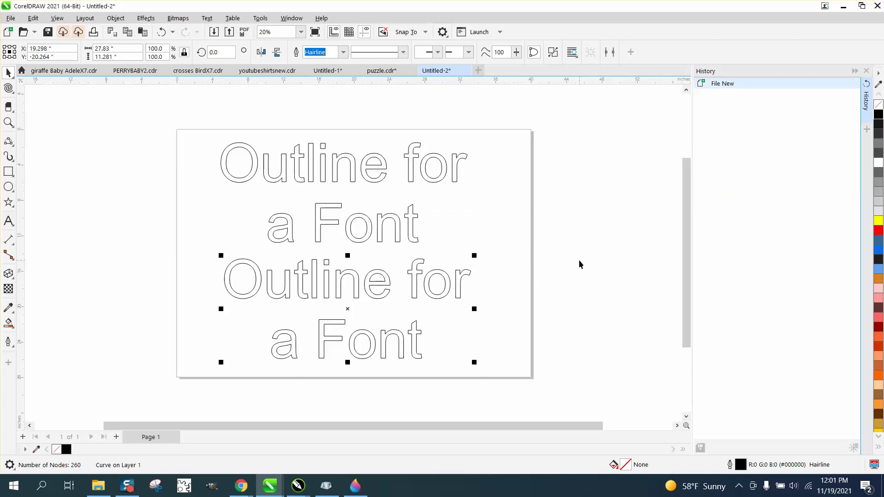
left_click(288, 20)
mouse_move(300, 162)
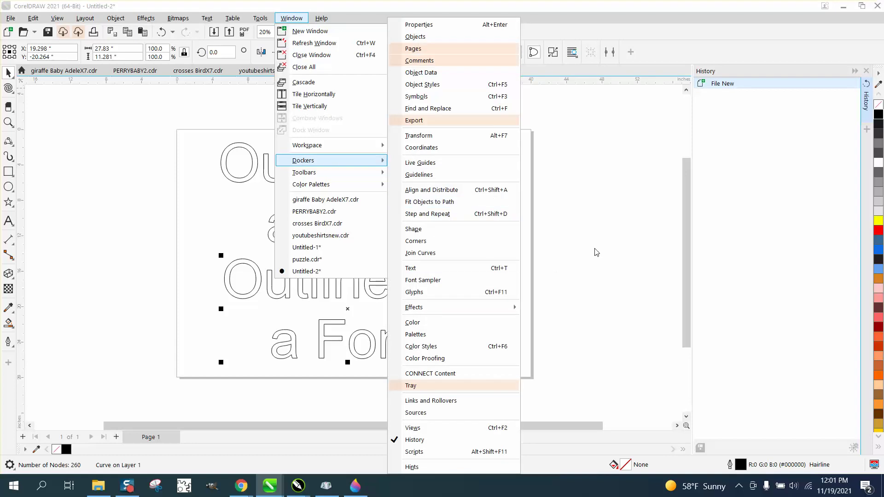
left_click(567, 313)
Give the lower curved text a 0.25 in outline width.
left_click(456, 289)
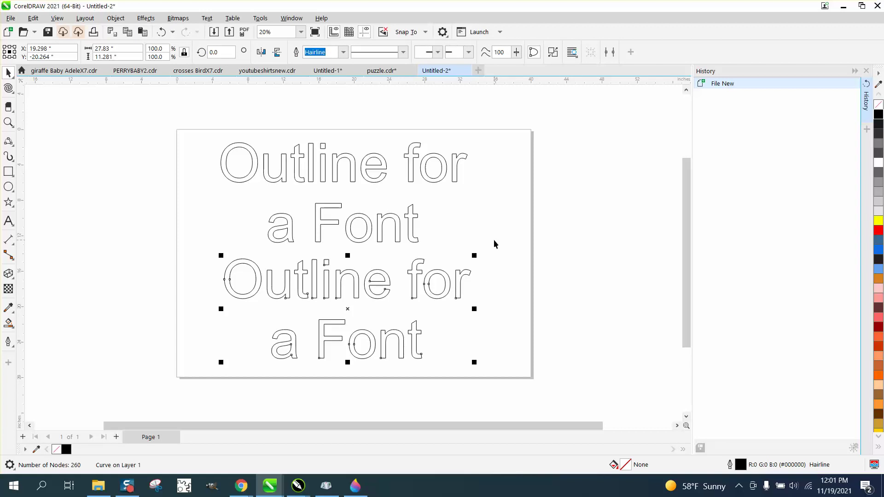
left_click(344, 54)
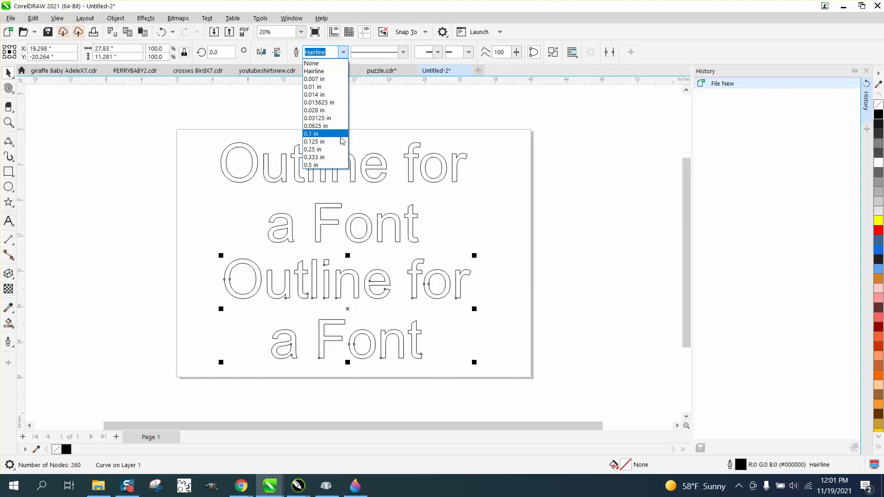
left_click(330, 152)
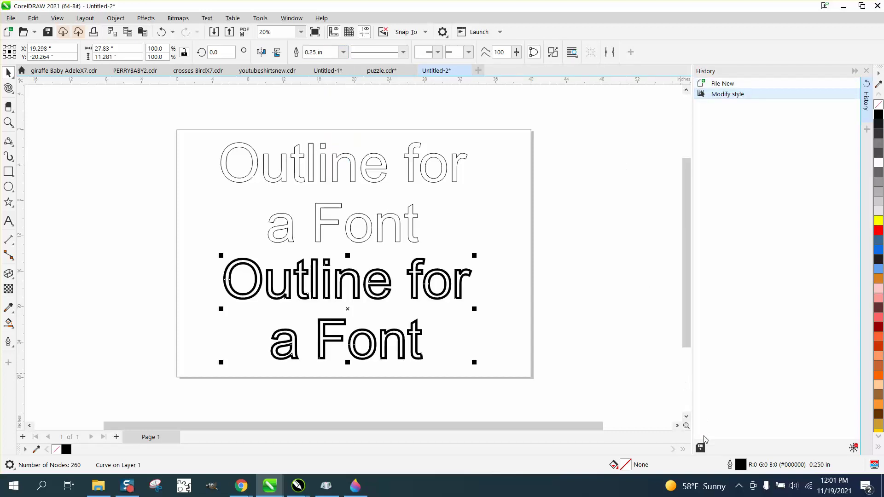
Save the 0.25 in outline change as macro outline2Q, then undo it back to hairline.
left_click(700, 449)
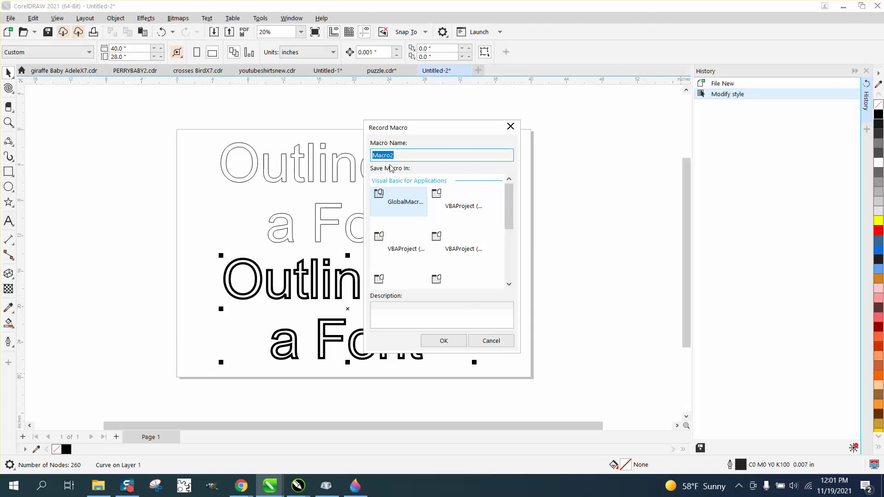
type("outline20")
left_click(444, 341)
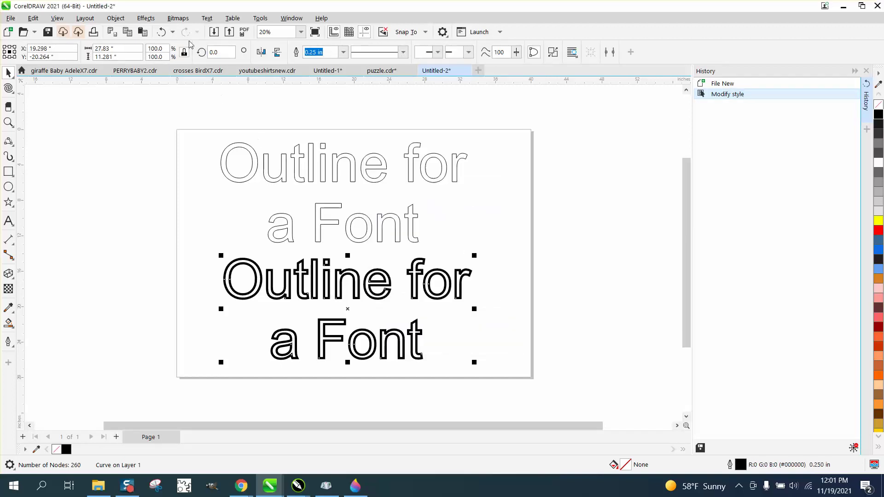
left_click(162, 32)
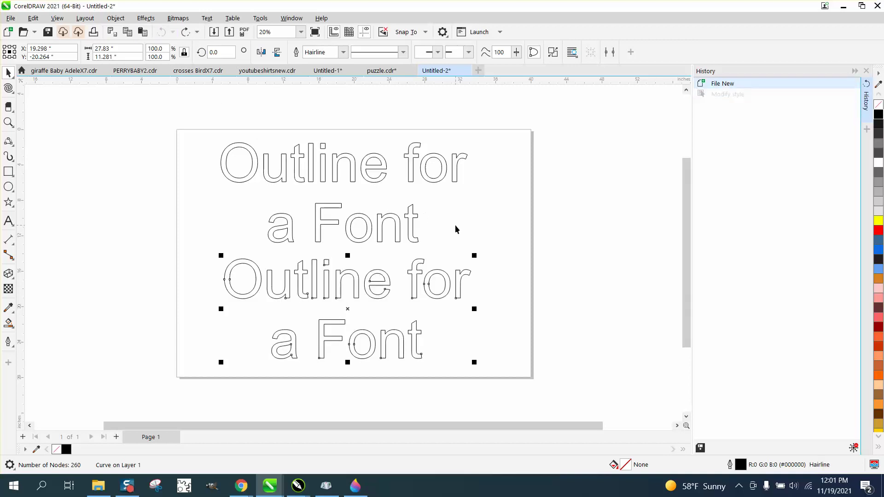
Run outline2Q from the Scripts docker to reapply the 0.25 in outline to the lower text.
left_click(866, 71)
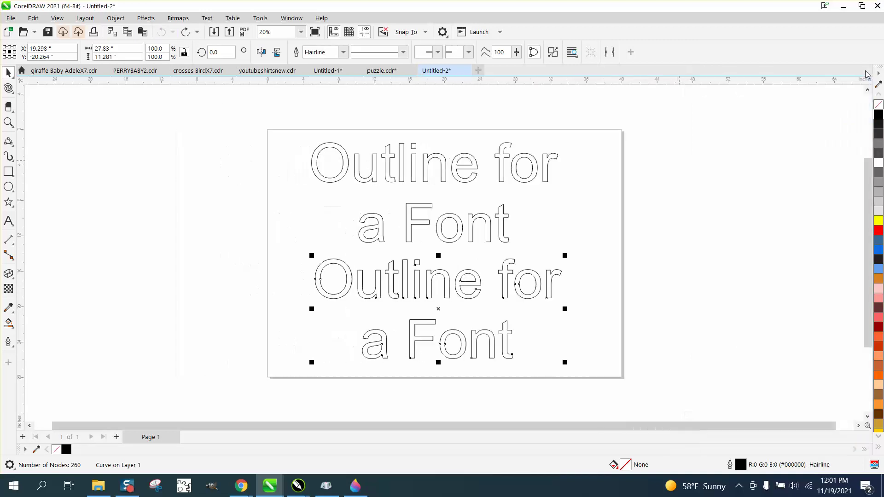
left_click(260, 17)
mouse_move(273, 75)
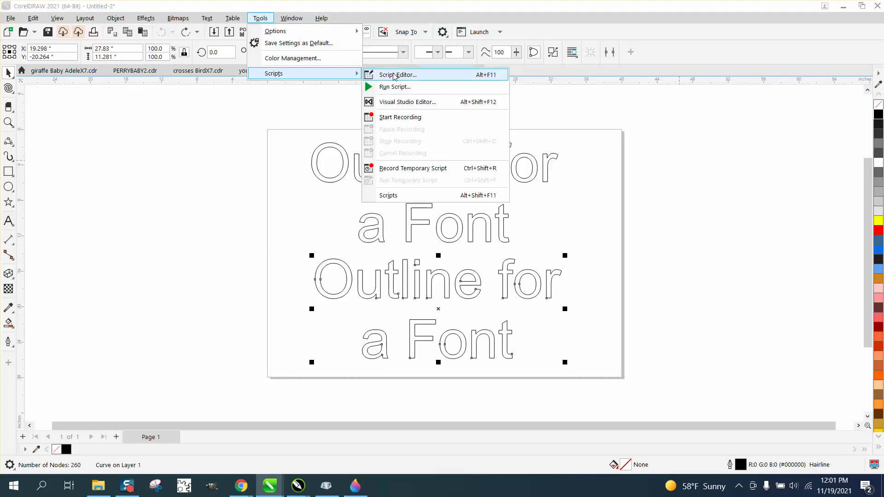
left_click(400, 196)
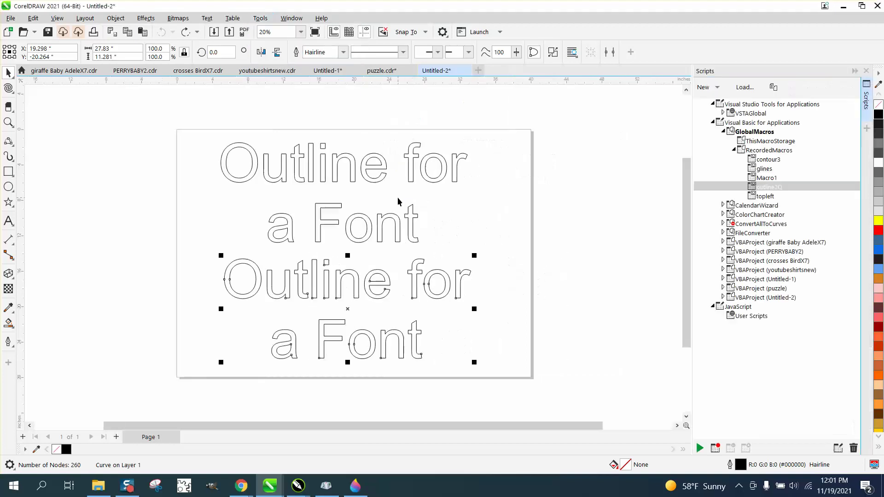
left_click(769, 188)
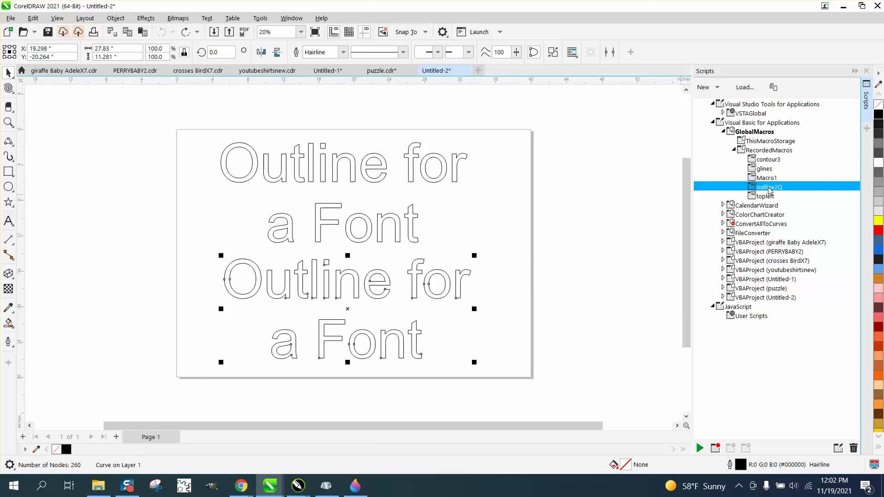
double_click(769, 188)
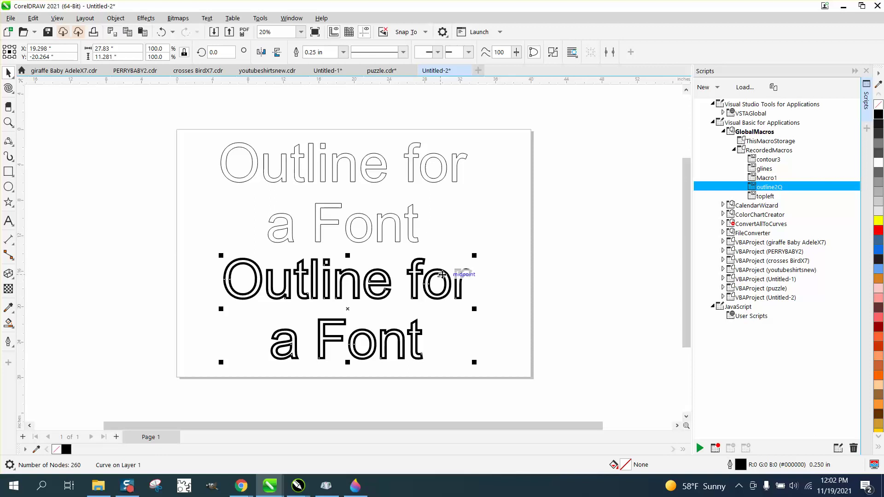
Assign the Alt+2 keyboard shortcut to the outline2Q macro.
right_click(769, 189)
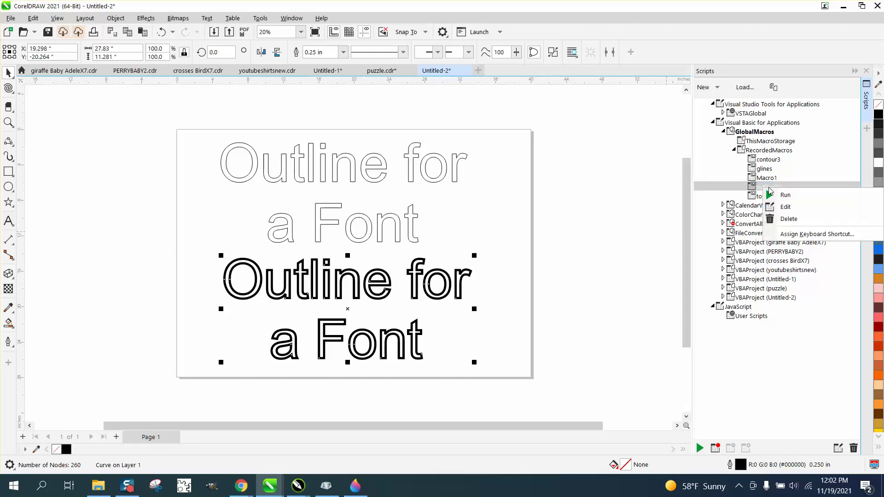
left_click(787, 235)
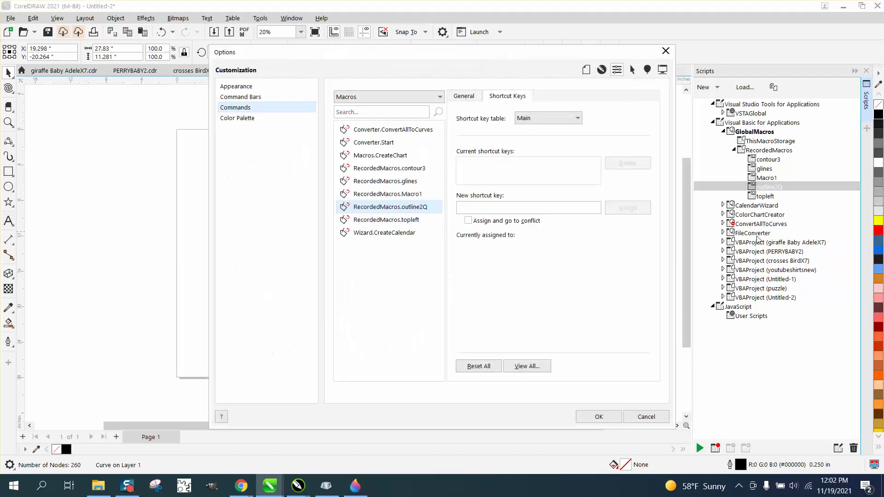
left_click(483, 209)
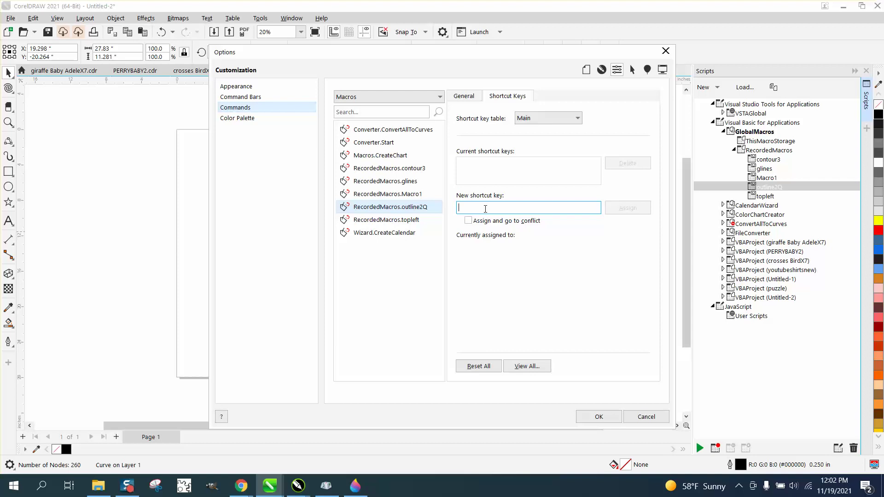
key("alt+5")
key("alt+Delete")
key("alt+2")
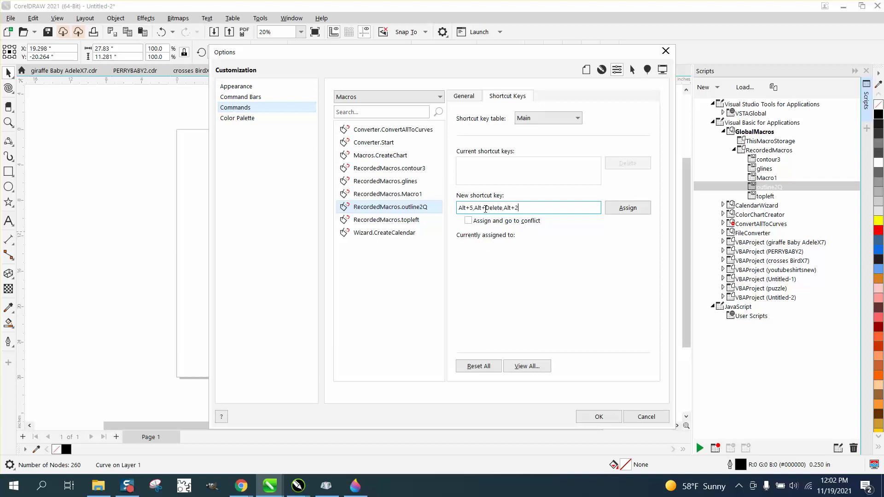
key("BackSpace")
key("BackSpace")
key("BackSpace")
key("BackSpace")
key("BackSpace")
key("alt+2")
left_click(629, 210)
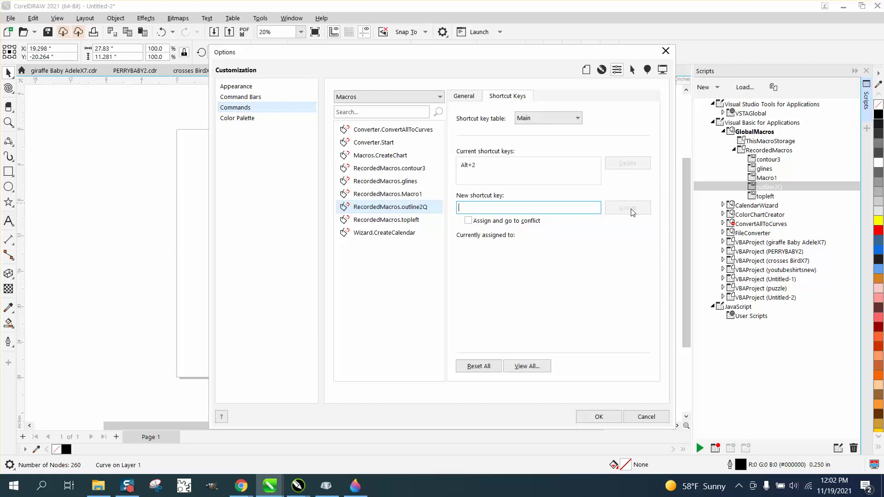
left_click(599, 415)
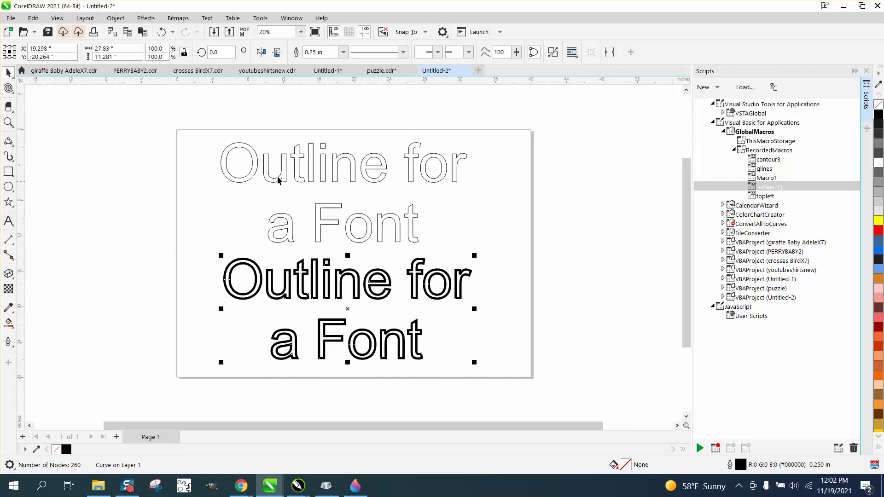
Test the Alt+2 shortcut, undo the lower text back to hairline, and close the Scripts docker.
key("alt+2")
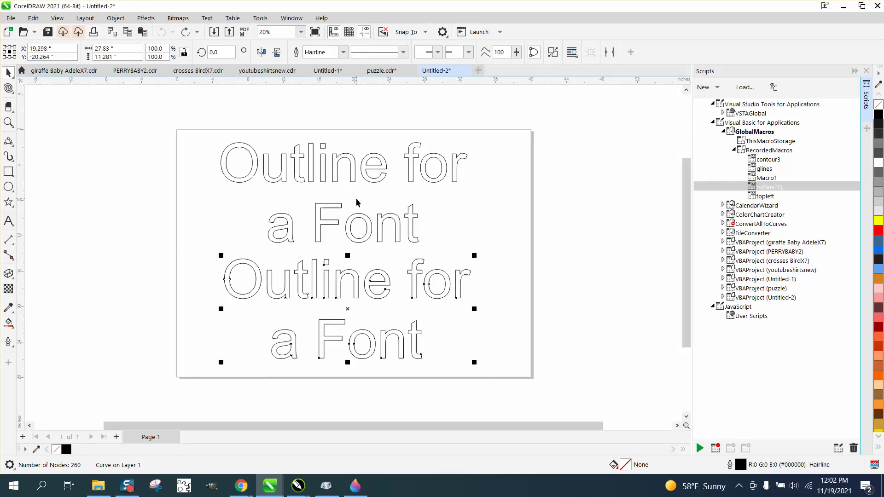
key("alt+2")
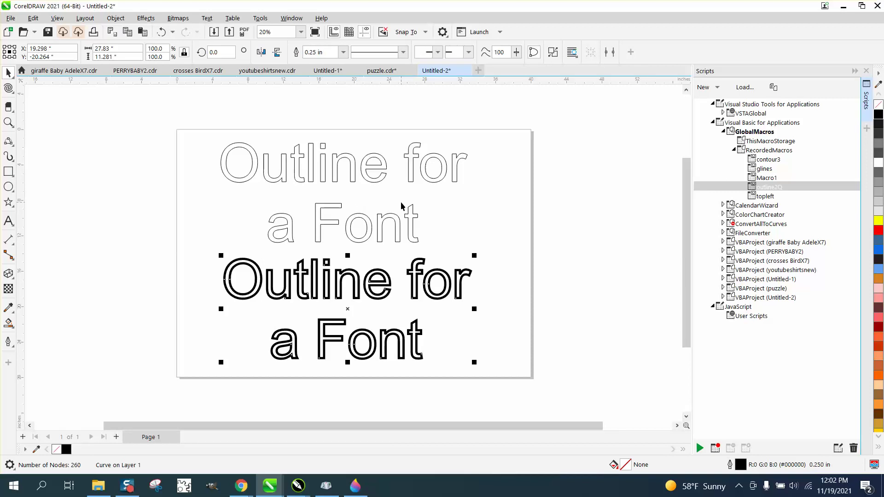
left_click(162, 32)
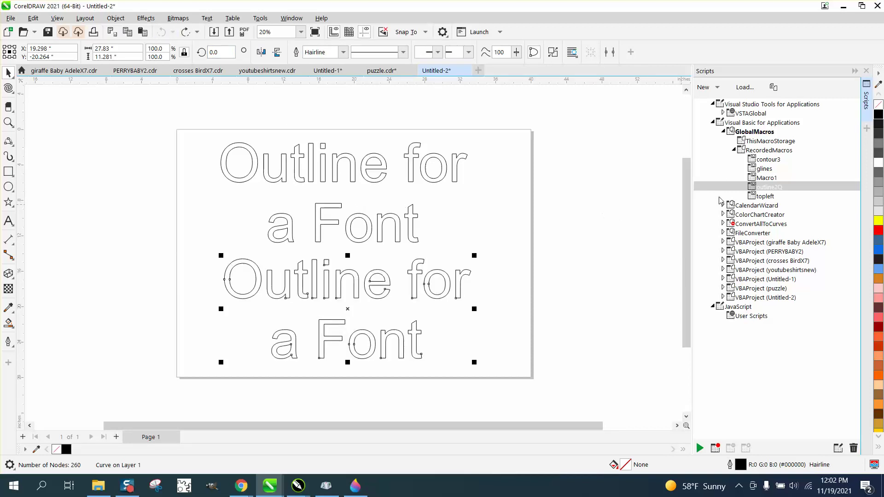
left_click(866, 71)
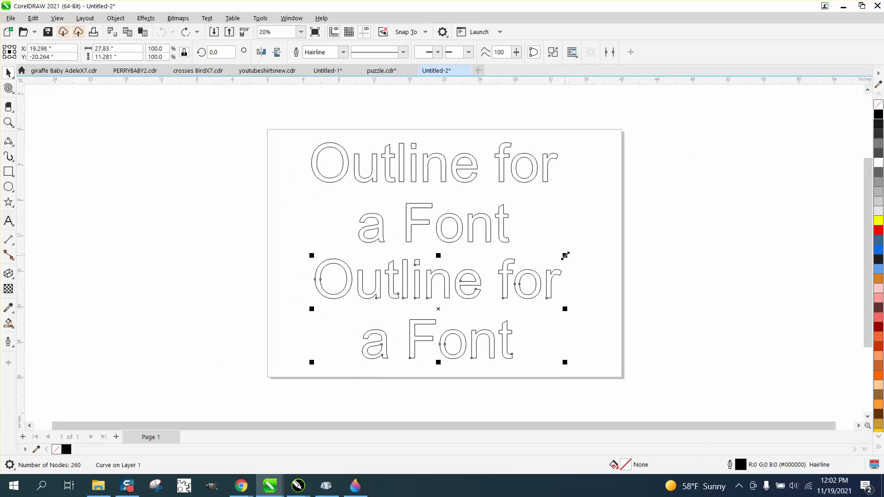
Delete the upper text copy, scale the remaining curve to 173.5%, and move it onto the page.
left_click(492, 225)
key("Delete")
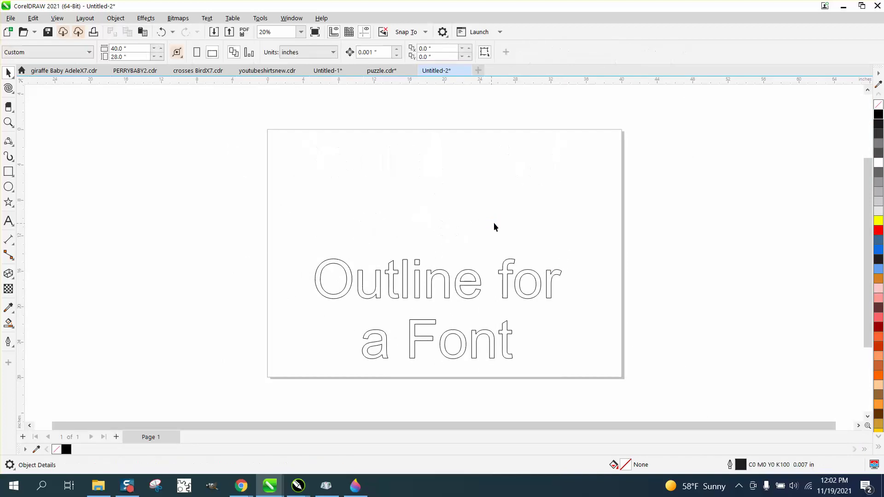
left_click(518, 274)
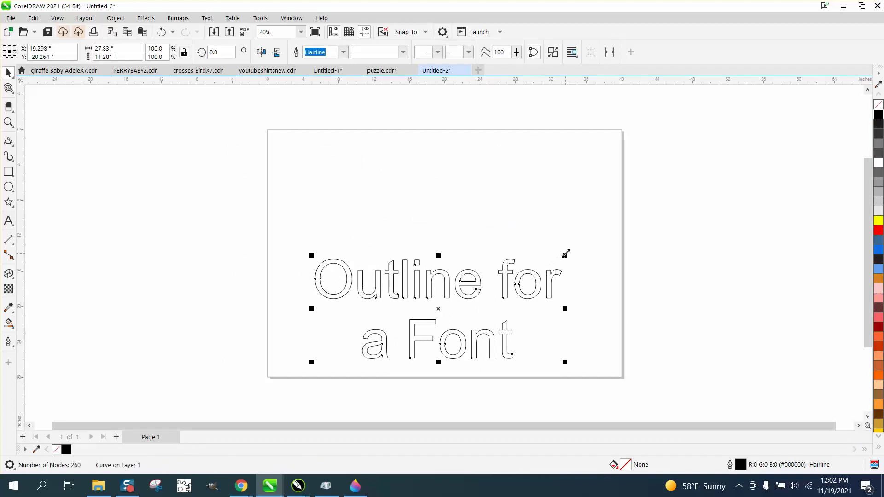
left_click_drag(565, 255, 747, 130)
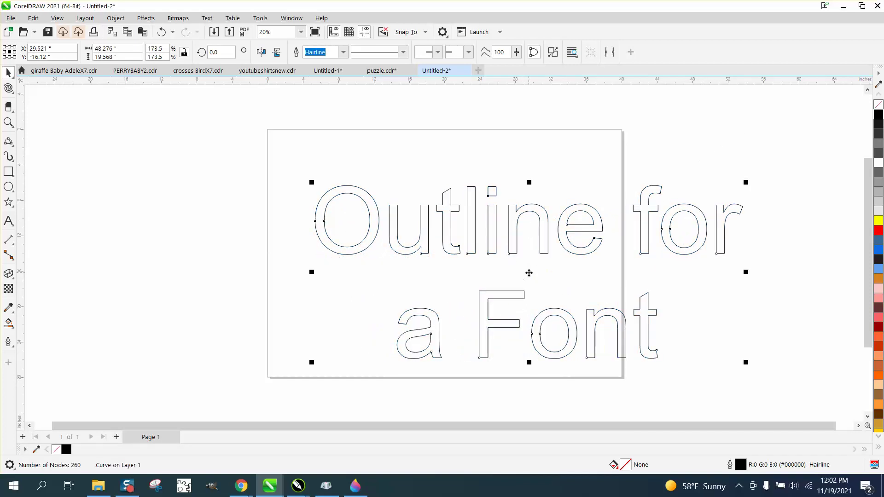
left_click_drag(529, 272, 462, 251)
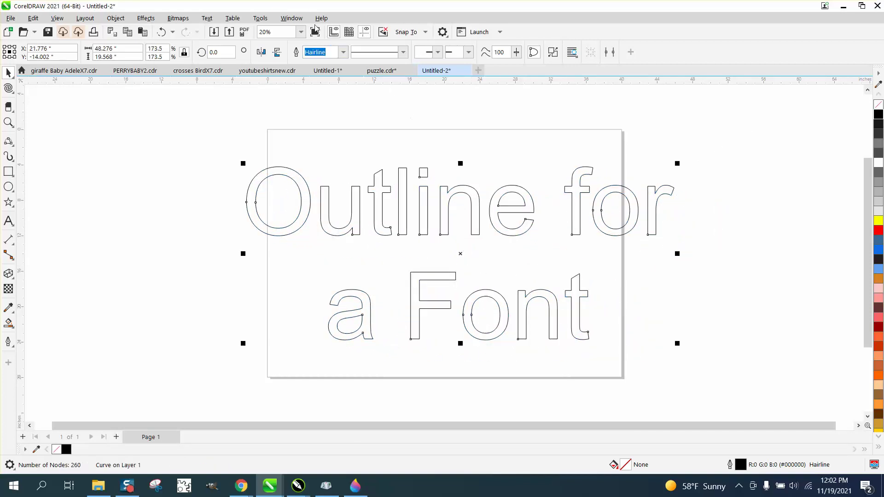
left_click(292, 17)
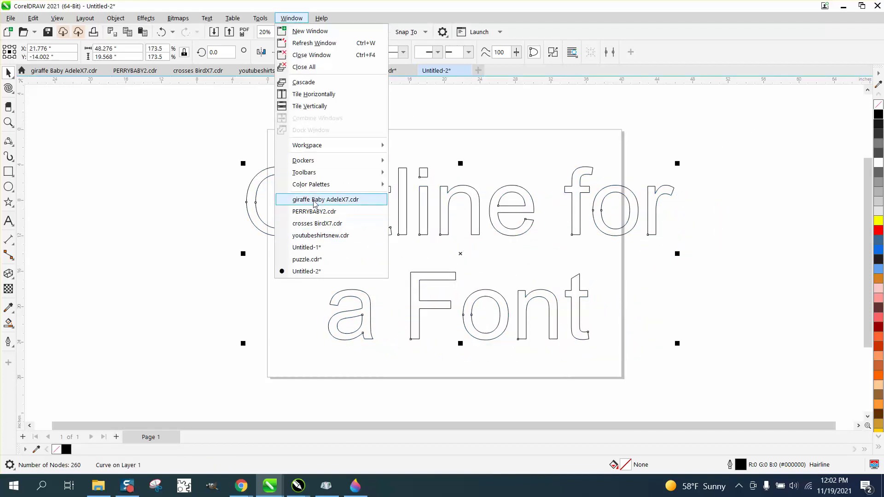
Clear the undo history and give the enlarged text a 0.5 in outline.
mouse_move(313, 163)
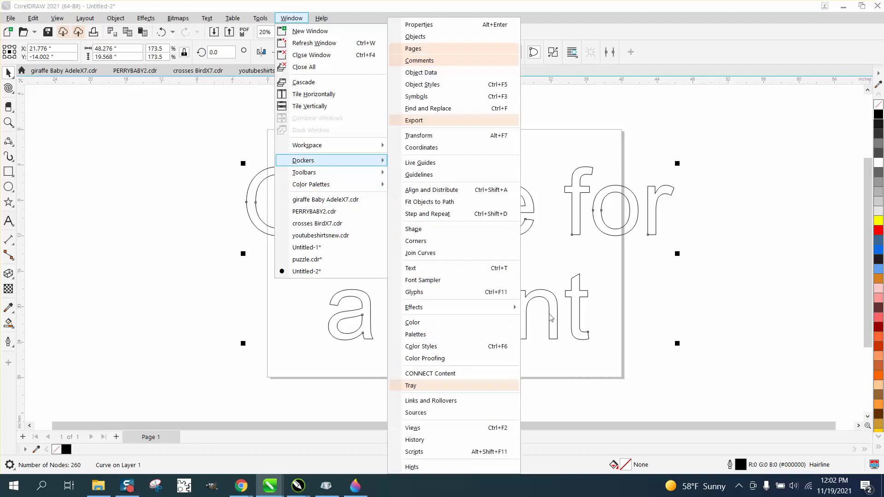
left_click(443, 441)
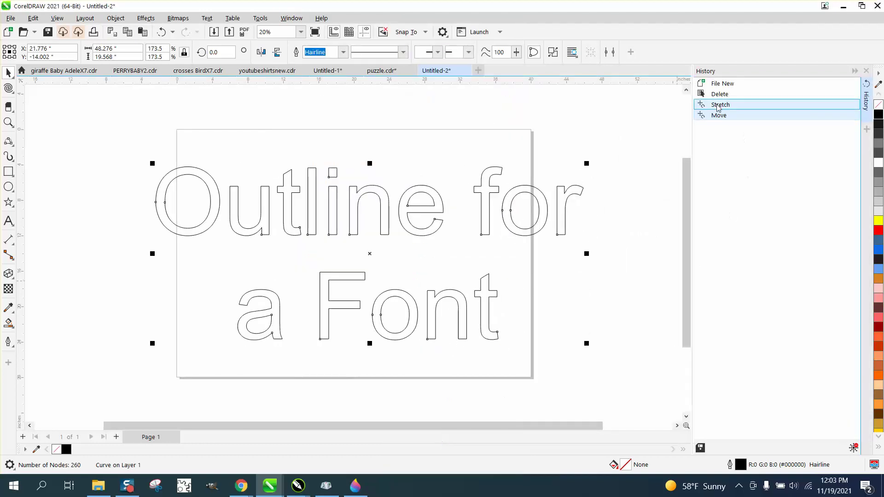
left_click(853, 447)
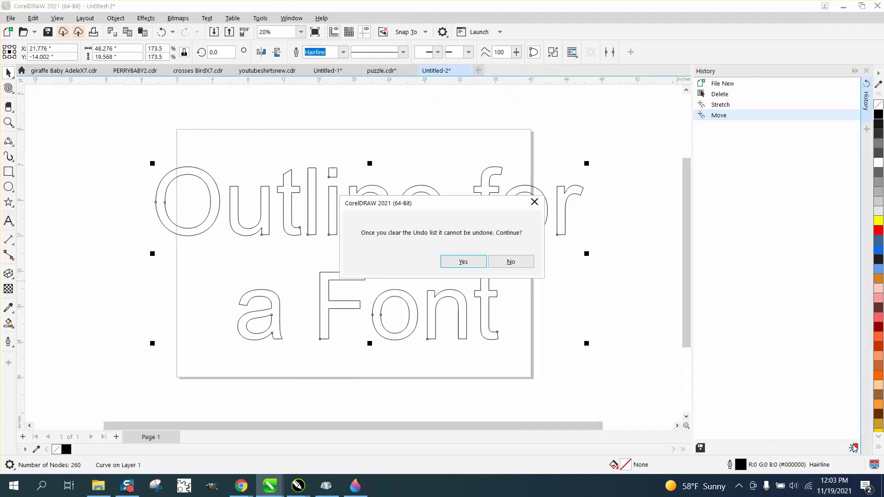
left_click(463, 261)
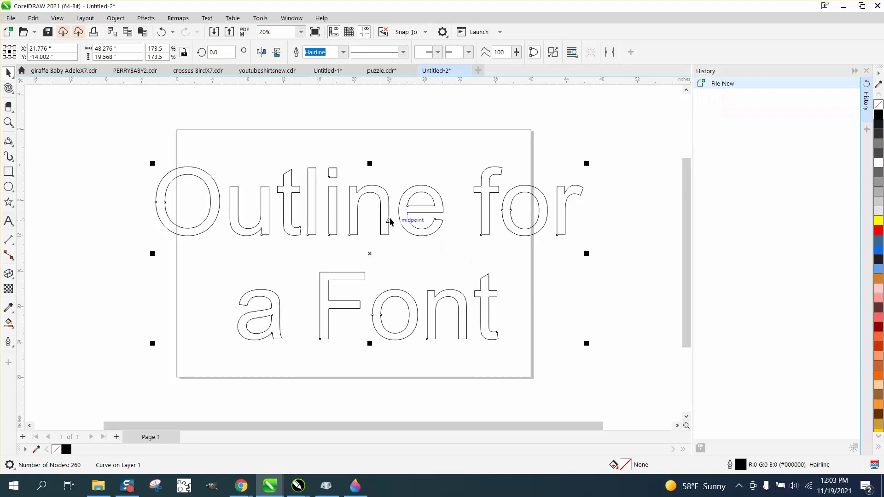
left_click(343, 52)
left_click(315, 165)
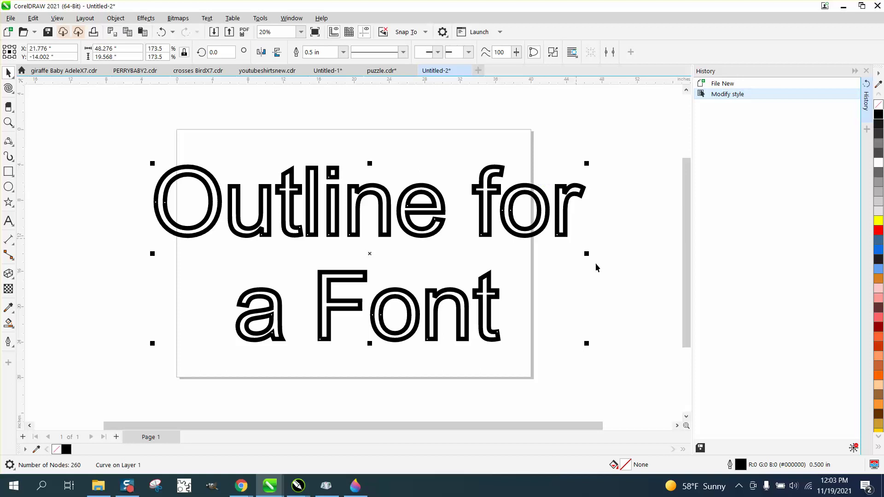
Record the 0.5 in outline change as a new macro named outline5.
left_click(700, 448)
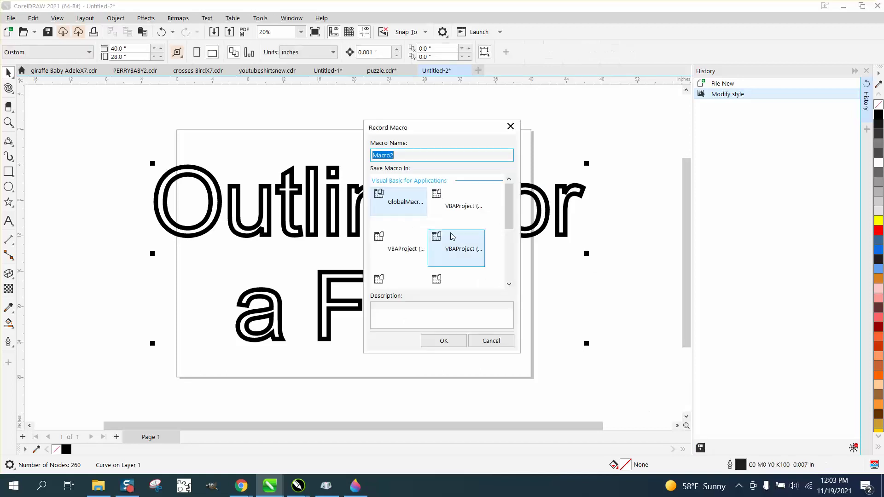
type("OUTLINE")
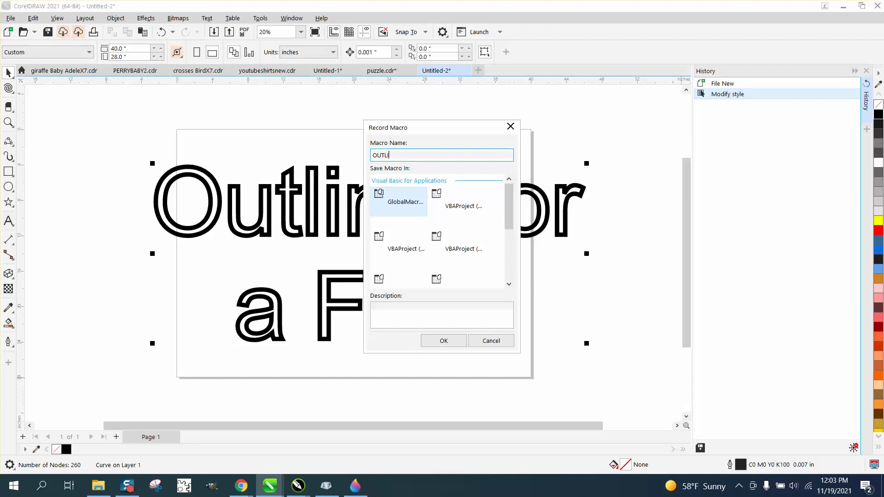
key("BackSpace")
key("BackSpace")
key("BackSpace")
key("BackSpace")
key("BackSpace")
type("O")
key("BackSpace")
type("ounttline")
left_click(457, 341)
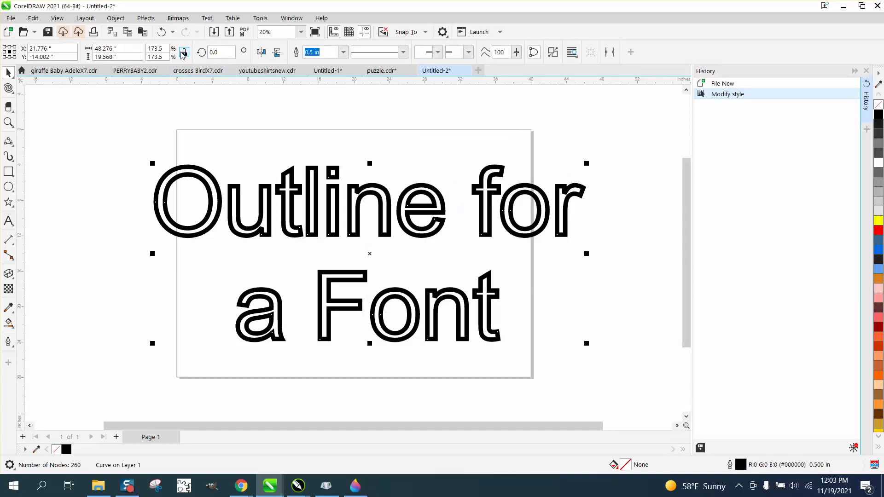
Undo to hairline, then run outline5 from the Scripts docker to restore the 0.5 in outline.
left_click(162, 32)
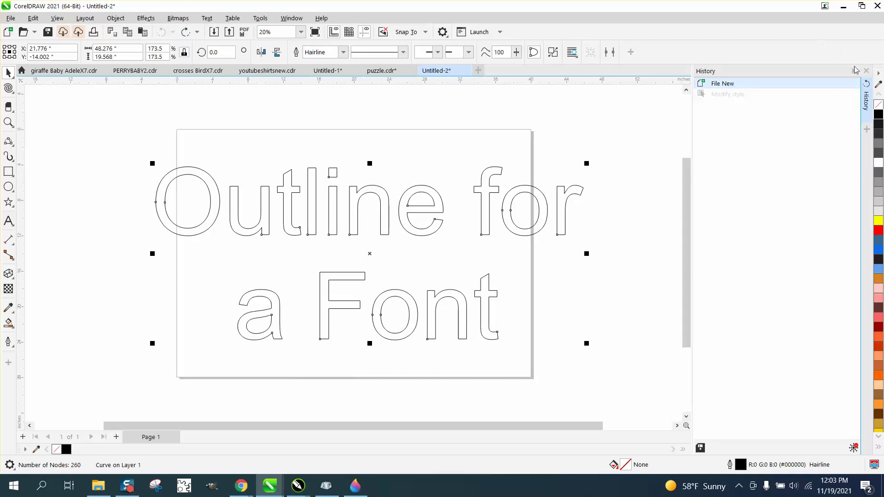
left_click(865, 71)
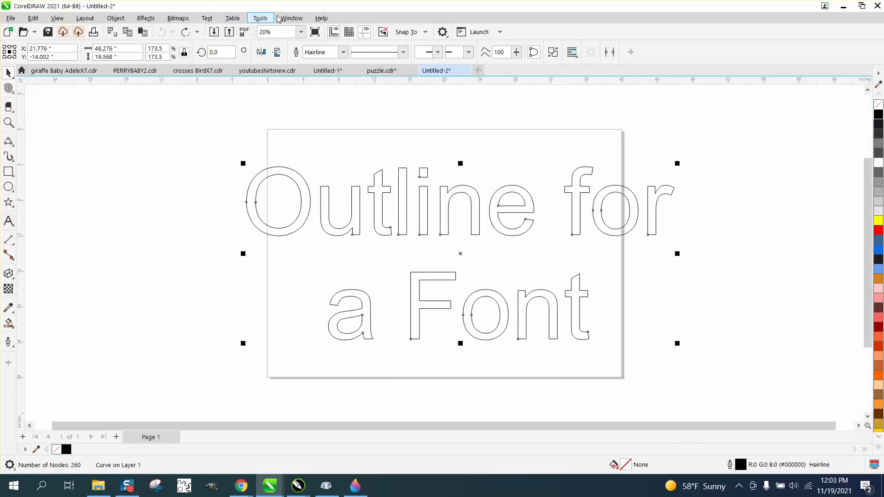
left_click(262, 20)
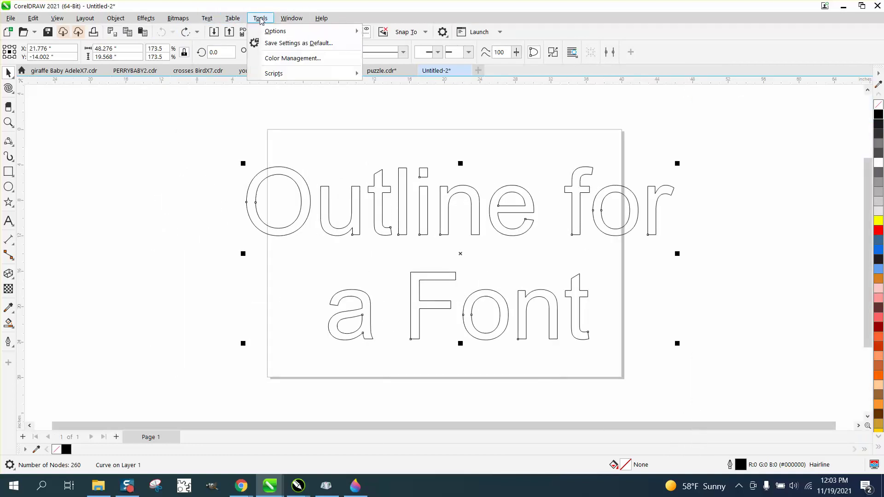
mouse_move(271, 73)
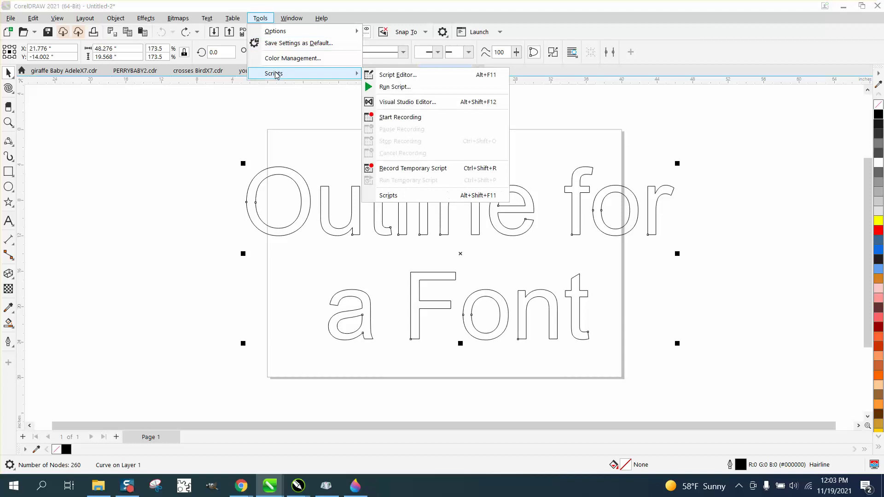
left_click(392, 196)
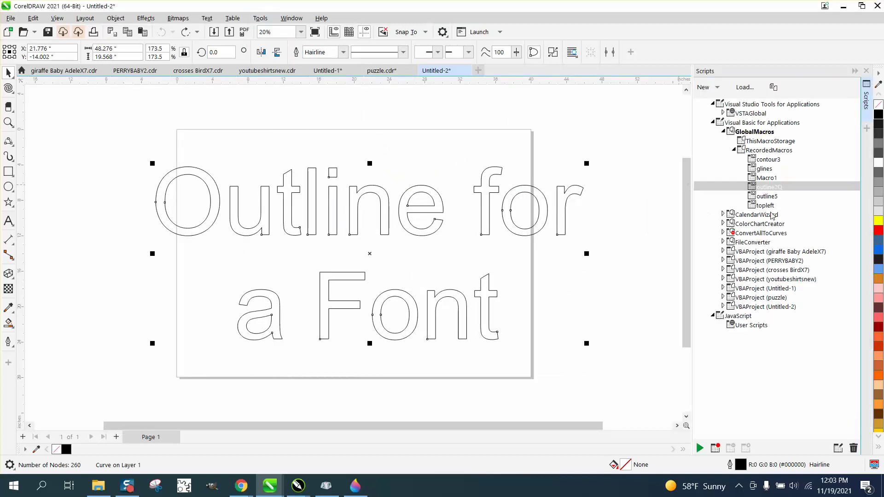
double_click(776, 199)
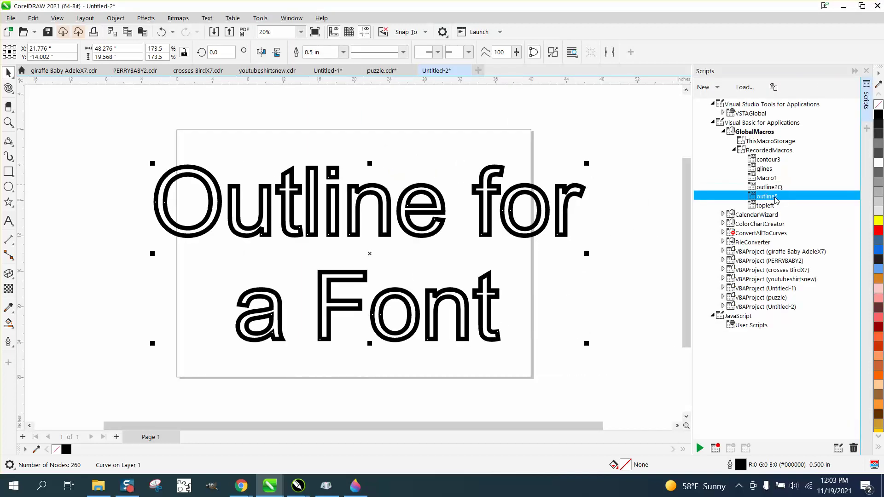
right_click(776, 199)
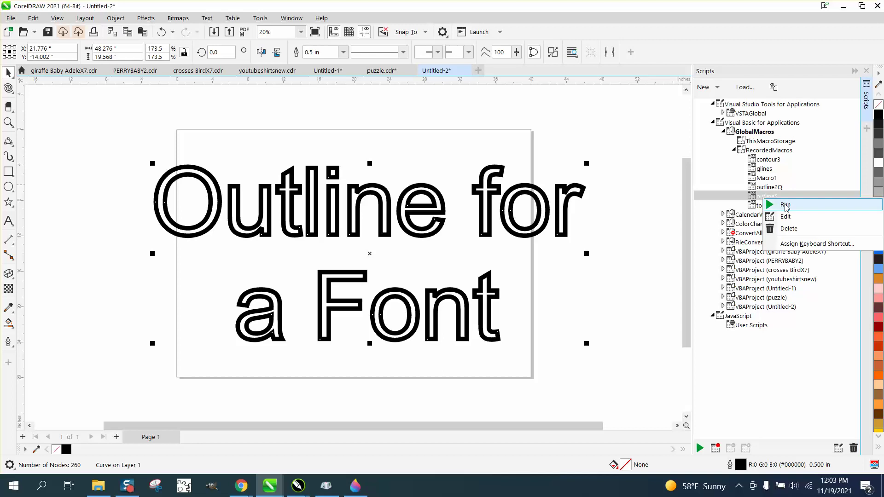
Assign Alt+5 as the keyboard shortcut for the outline5 macro.
left_click(792, 245)
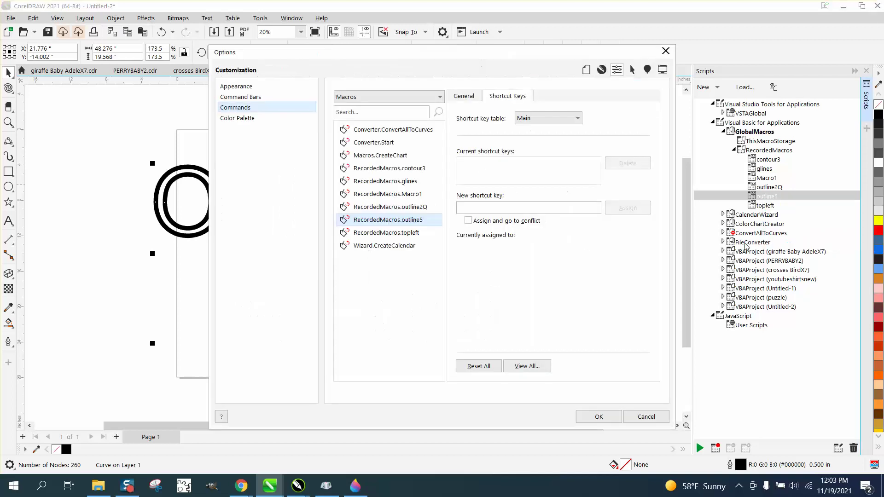
left_click(484, 205)
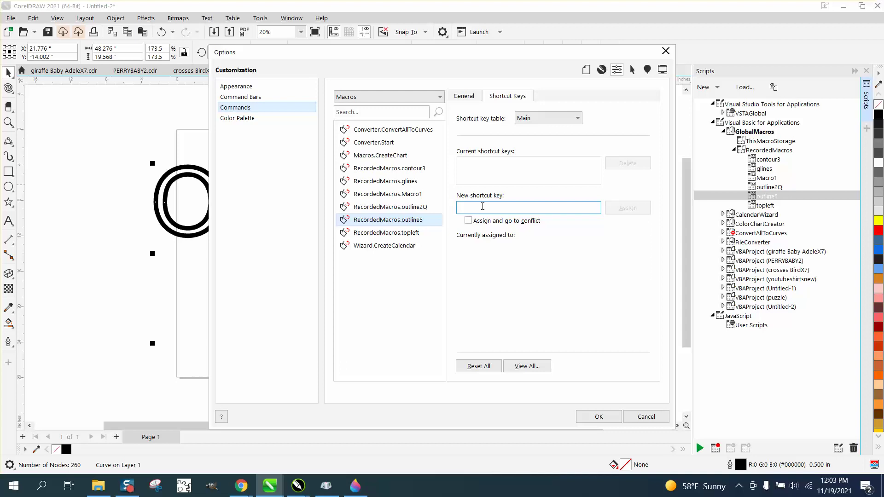
key("alt+5")
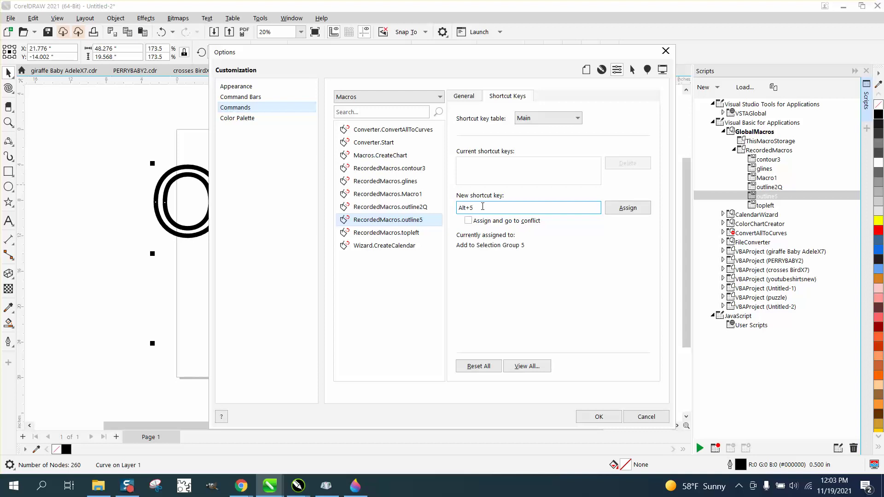
left_click(634, 213)
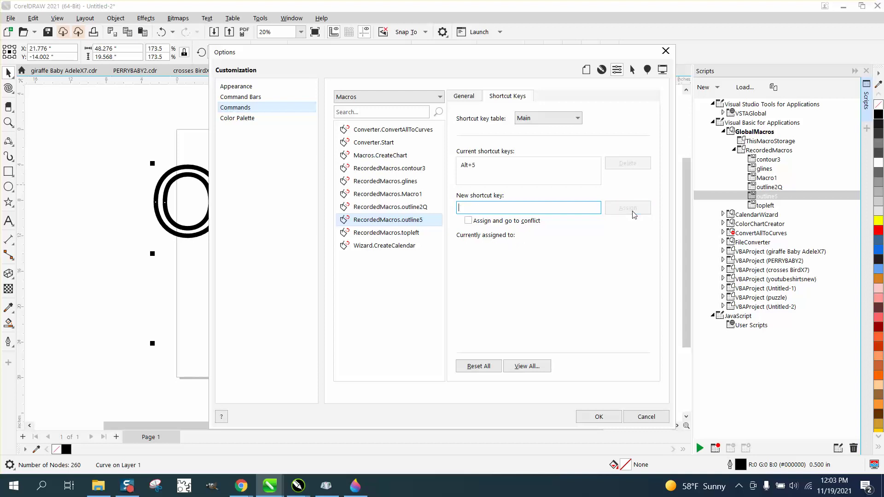
left_click(611, 416)
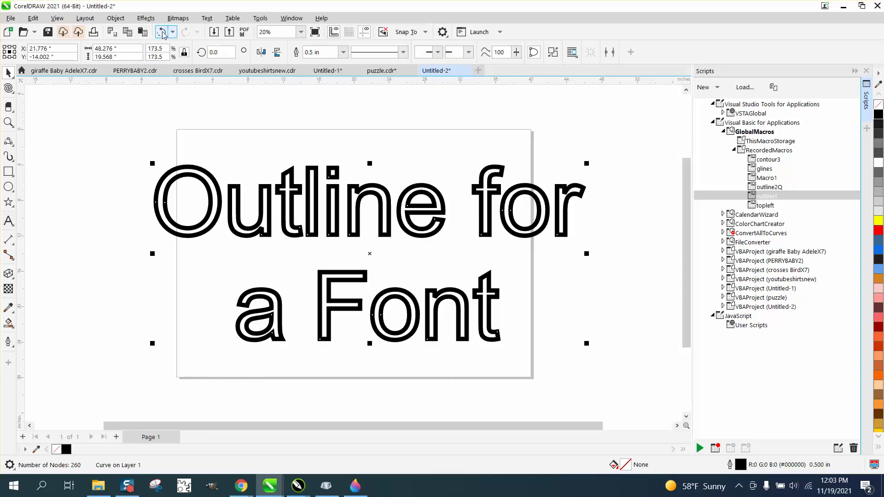
Undo the thick outline, then duplicate the text above and give the copy a 0.25 in outline.
key("alt+5")
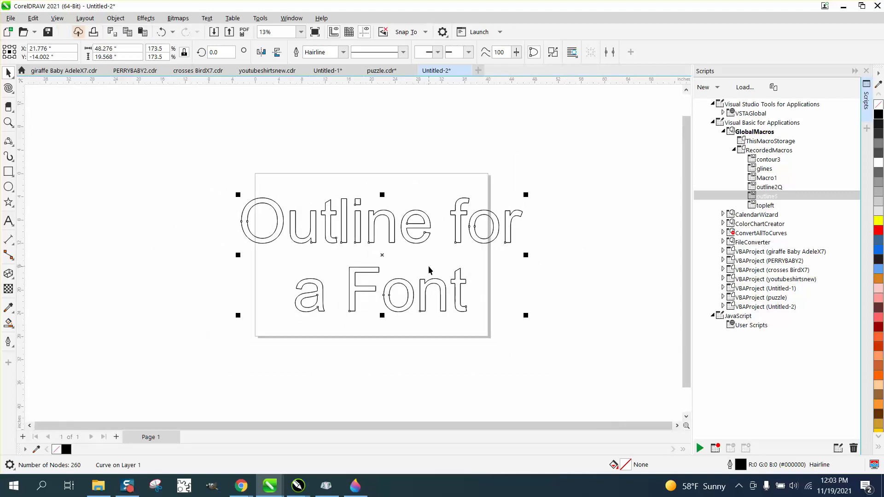
scroll(419, 276, "down", 1)
left_click_drag(387, 263, 394, 146)
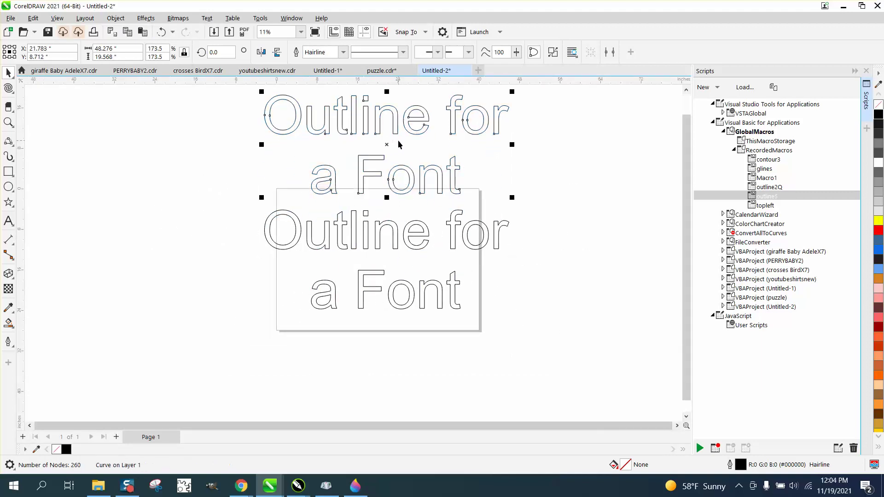
key("ctrl+shift+o")
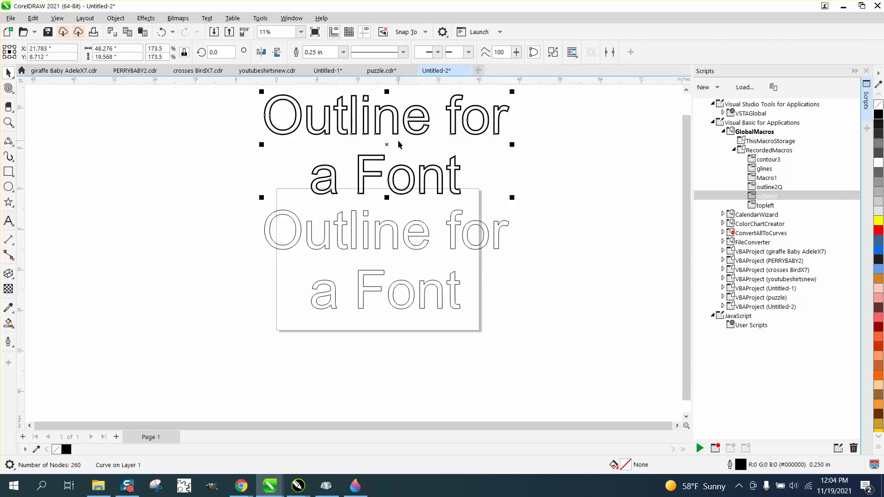
Remove the test copy, leaving only the original hairline 'Outline for a Font' text.
left_click(485, 251)
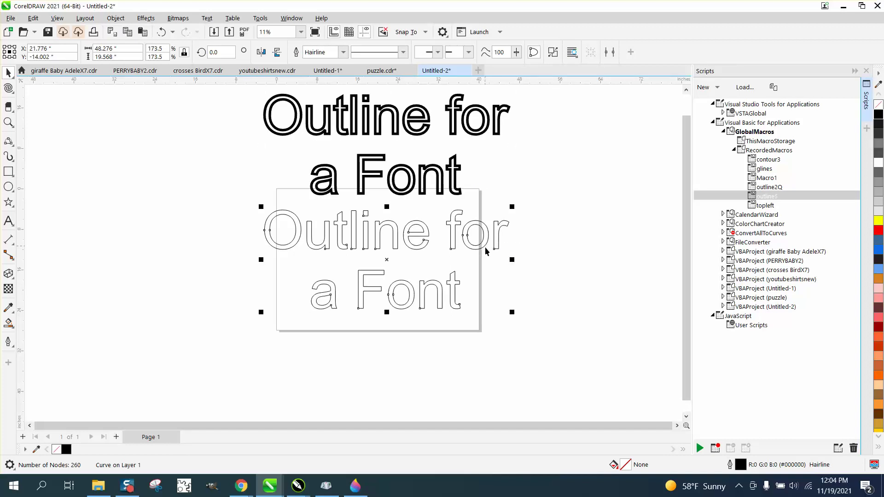
left_click(184, 115)
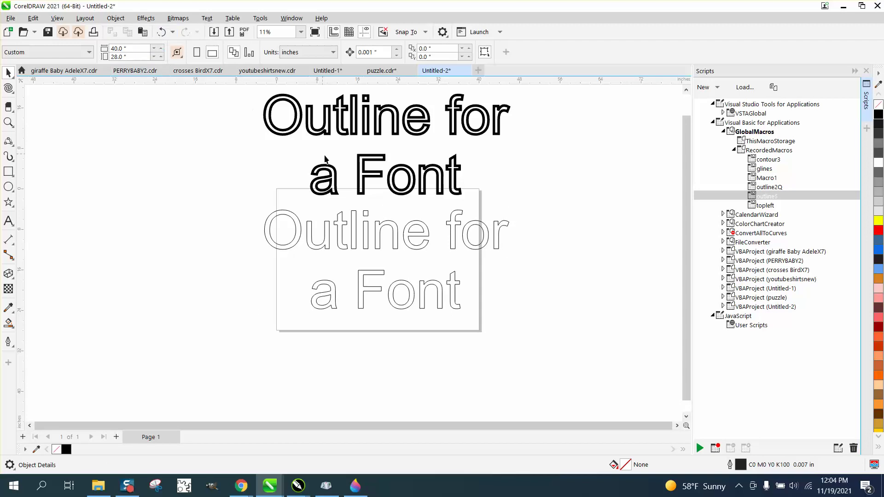
left_click(357, 229)
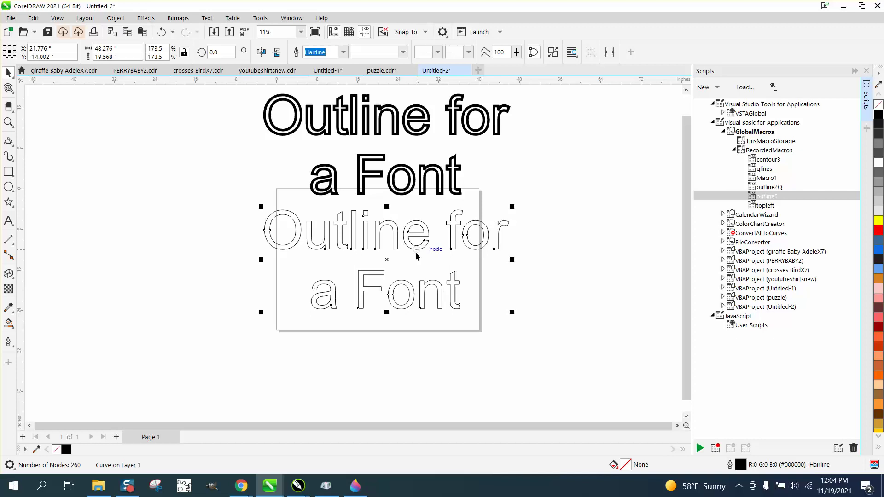
key("Delete")
left_click_drag(411, 201, 404, 295)
left_click(162, 33)
left_click(161, 33)
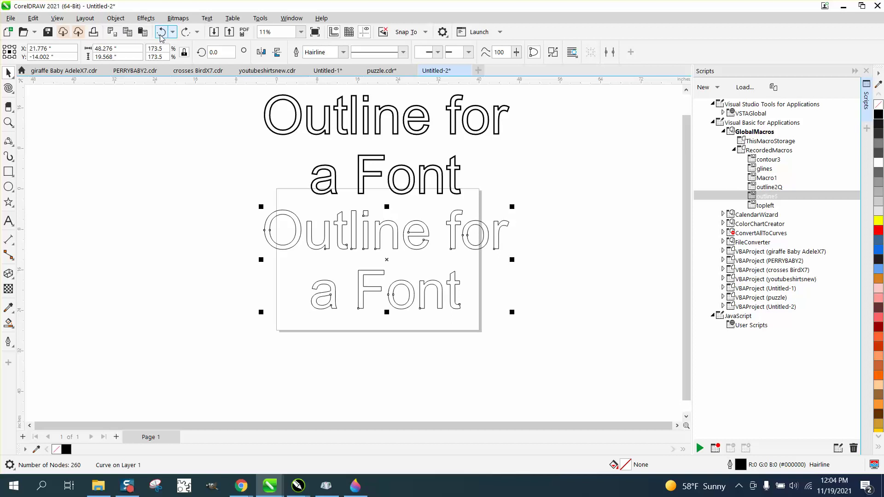
left_click(161, 33)
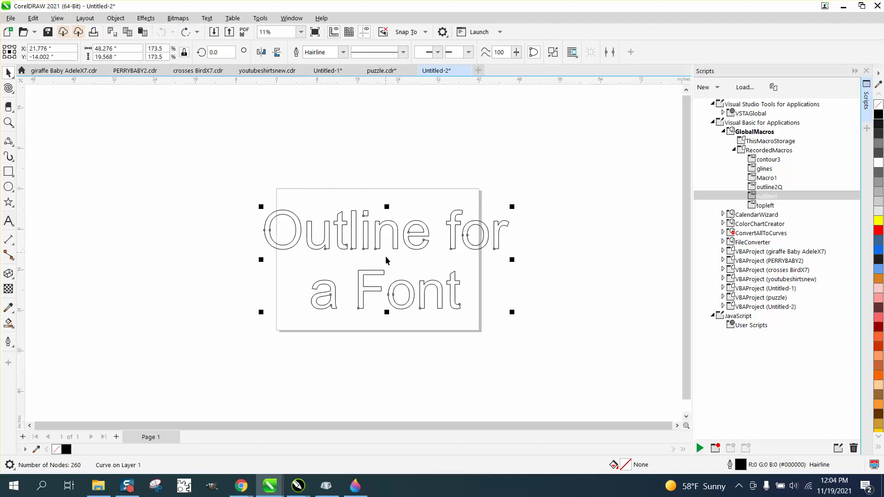
Drag the 0.5 in outlined 'Outline for a Font' text left and centre it on the page.
left_click_drag(399, 262, 371, 261)
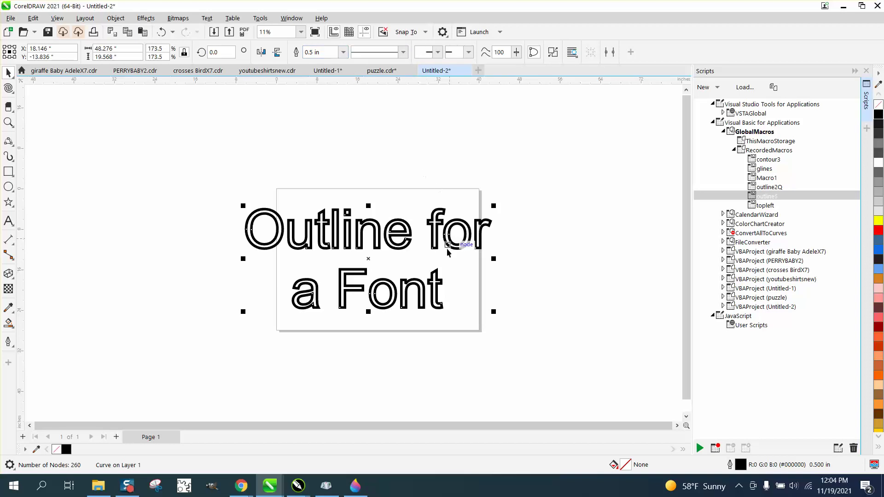
mouse_move(368, 259)
left_mouse_down()
mouse_move(381, 203)
mouse_move(392, 238)
mouse_move(378, 260)
left_mouse_up()
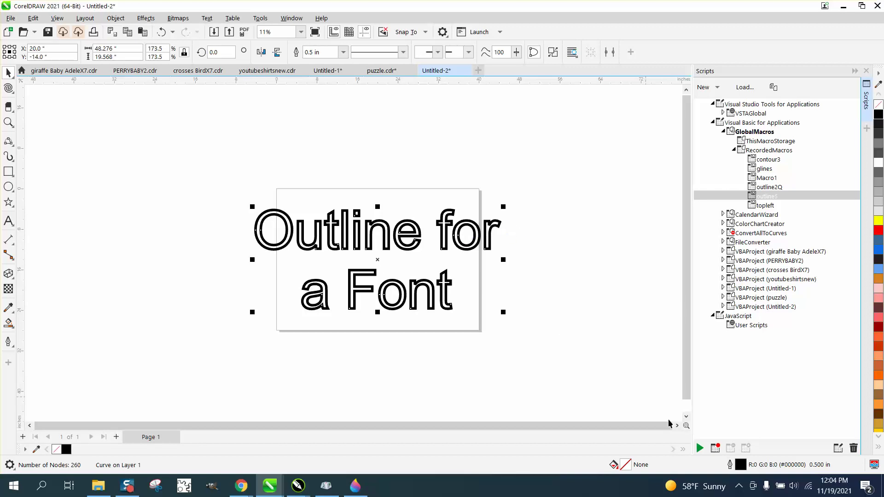
Turn on Scale with object in the text's Outline Pen settings.
double_click(741, 465)
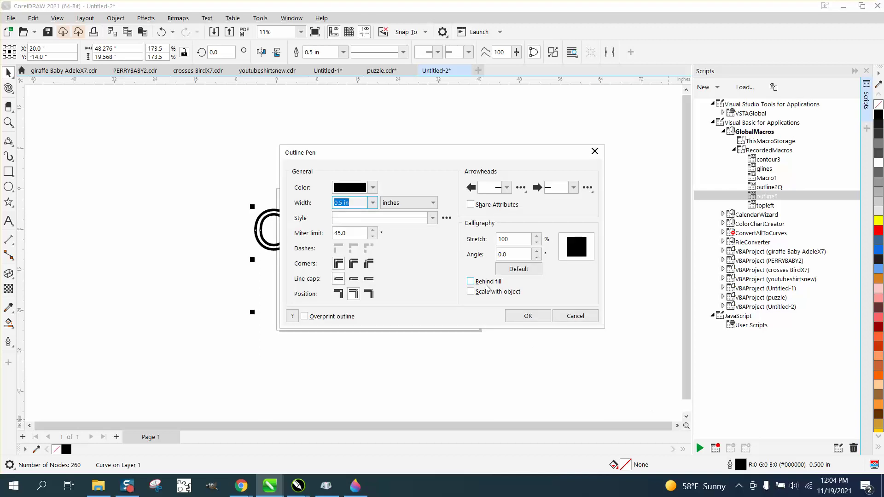
left_click(471, 291)
left_click(521, 317)
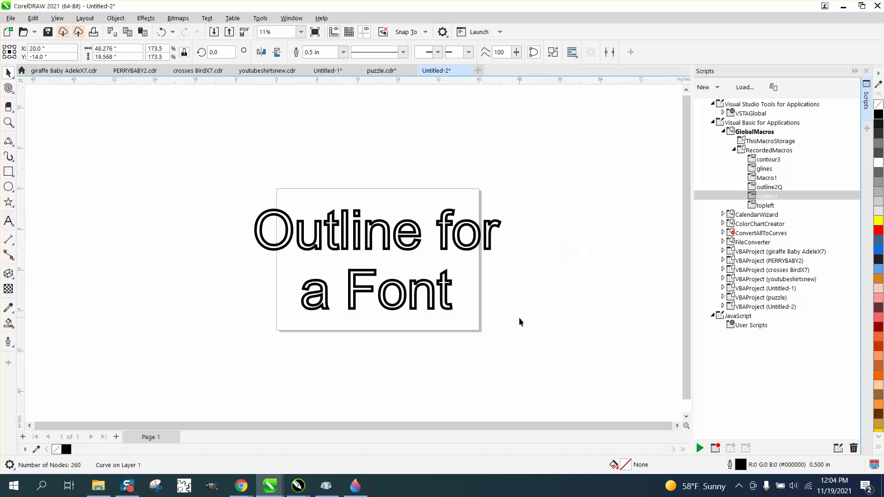
Shrink the text to 53.5% so its outline thins to 0.154 in.
left_click(498, 222)
left_click(499, 219)
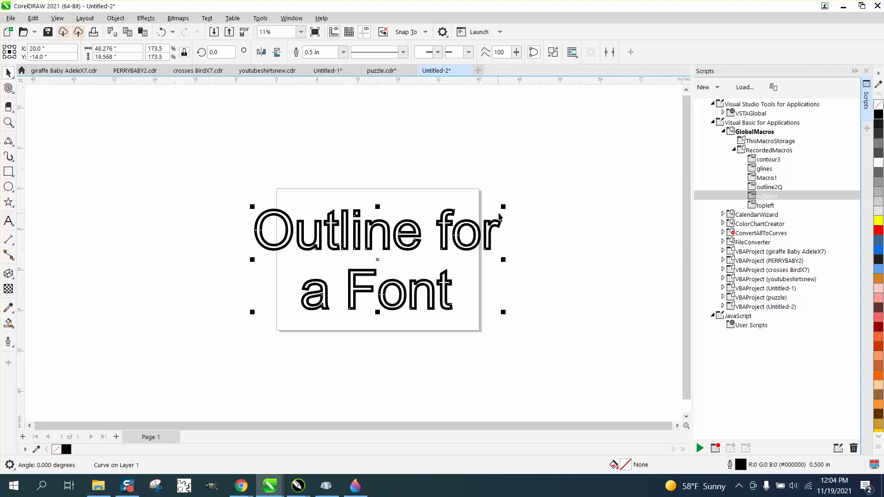
left_click_drag(503, 208, 316, 205)
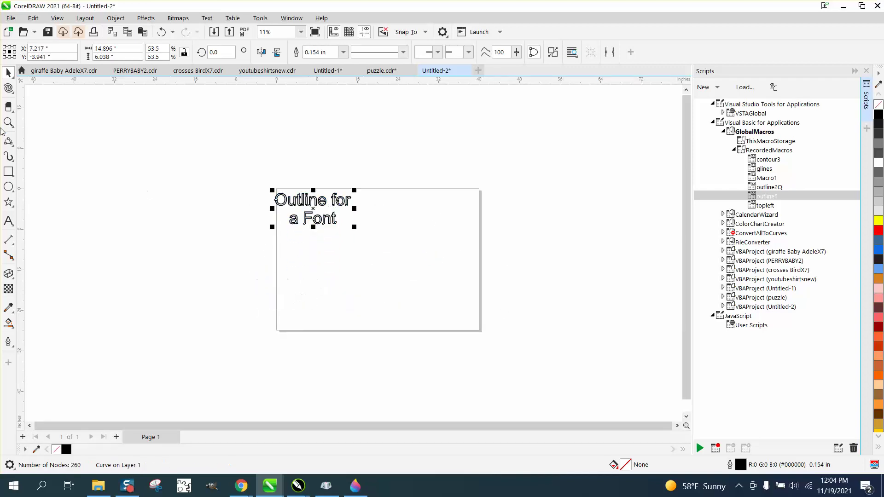
Zoom in on the text and enlarge it to 130.7%, then 162.3%.
left_click(8, 122)
left_click_drag(258, 175, 467, 288)
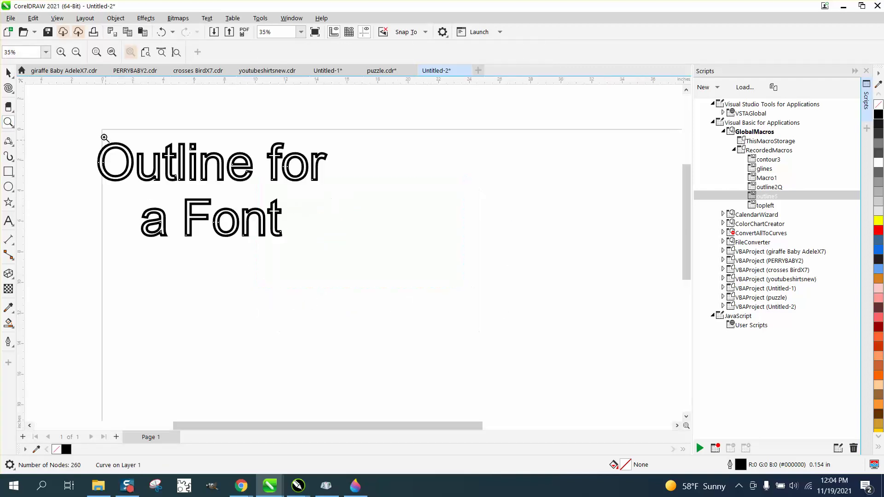
left_click(8, 73)
left_click_drag(331, 240, 656, 425)
scroll(498, 388, "down", 2)
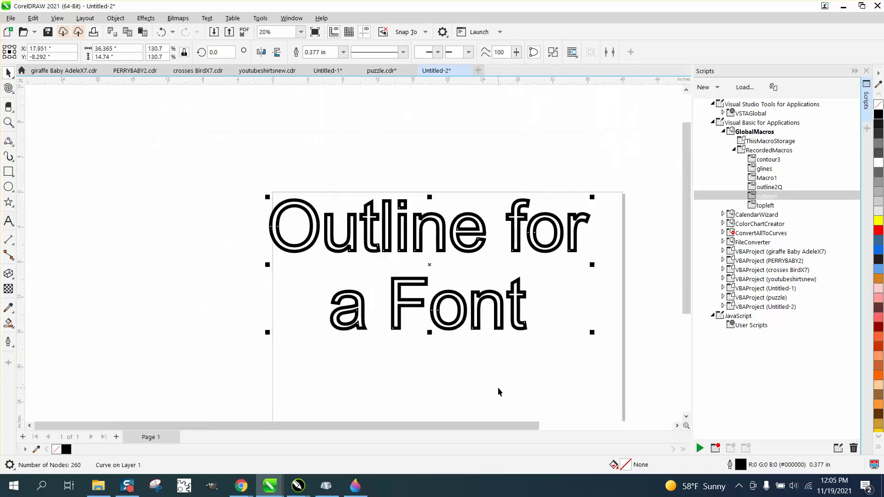
scroll(497, 374, "down", 1)
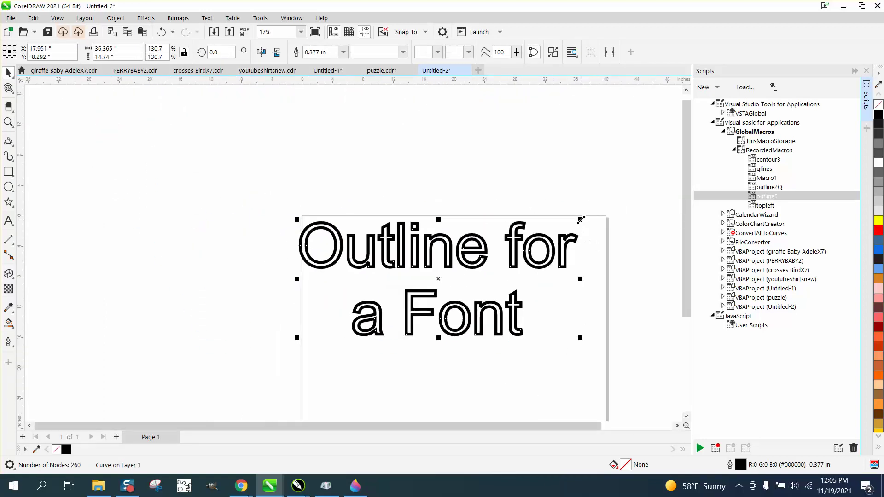
left_click_drag(582, 220, 649, 147)
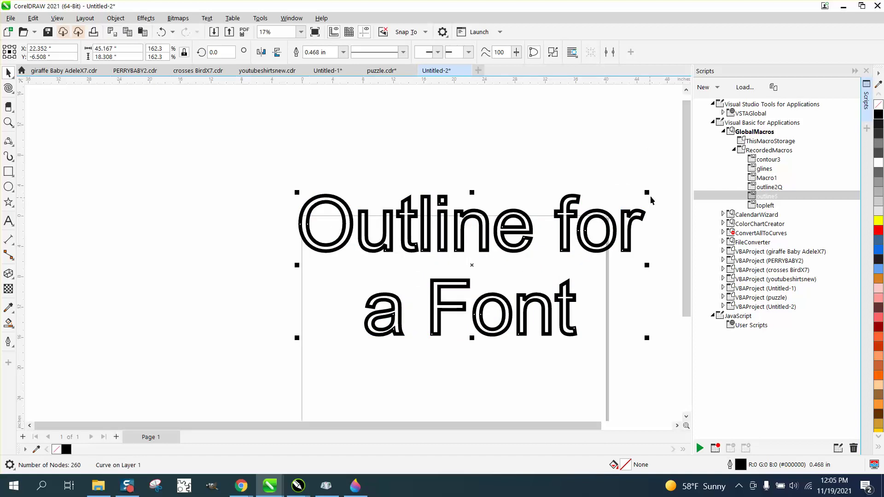
Shrink the text down to 13.1%, undoing an accidental vertical stretch.
left_click_drag(647, 193, 385, 325)
left_click_drag(314, 316, 314, 224)
left_click(161, 32)
Zoom in closely on the small text and select the whole text object.
left_click(8, 122)
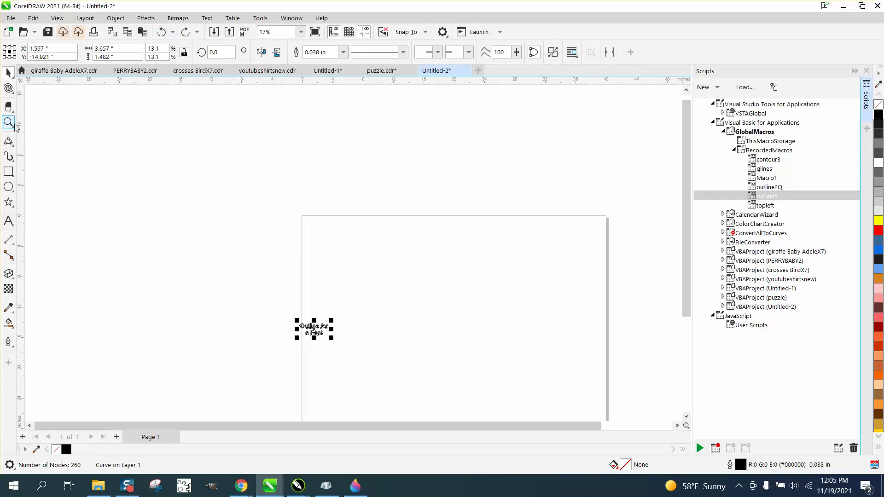
left_click_drag(290, 307, 391, 357)
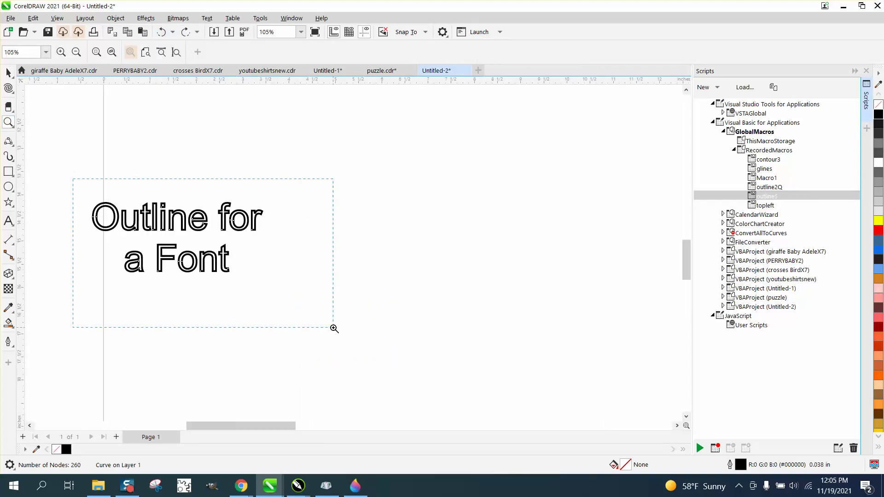
left_click_drag(77, 167, 324, 327)
scroll(328, 320, "down", 1)
left_click(9, 73)
left_click(297, 217)
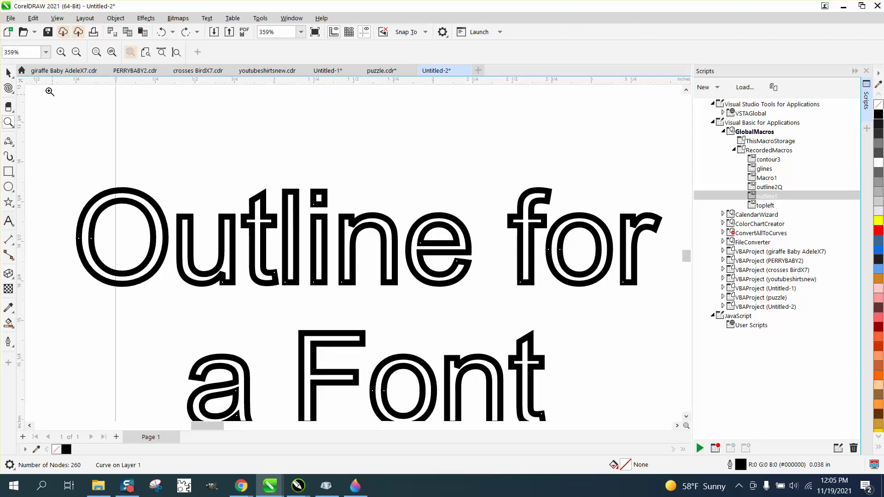
left_click(9, 73)
left_click(266, 199)
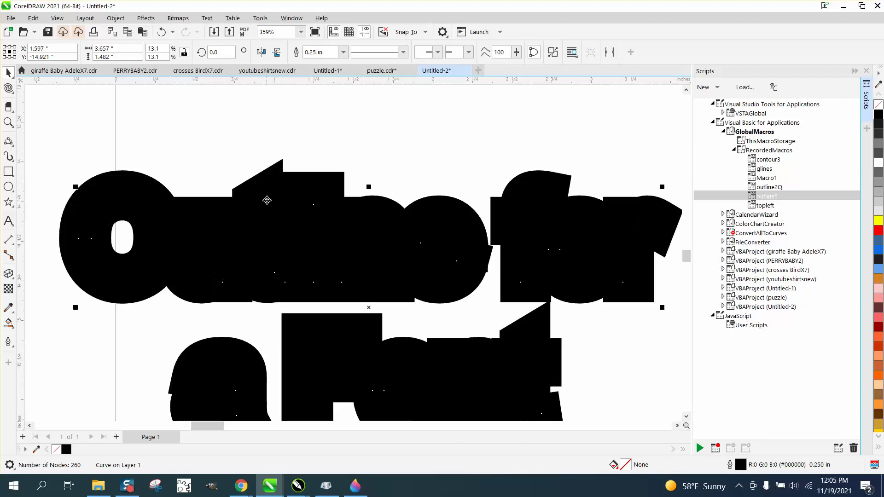
key("ctrl+shift+o")
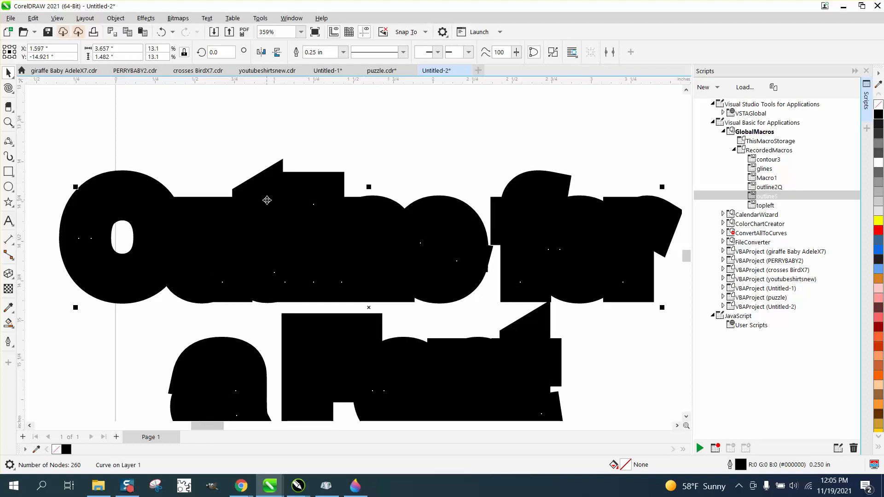
left_click(161, 33)
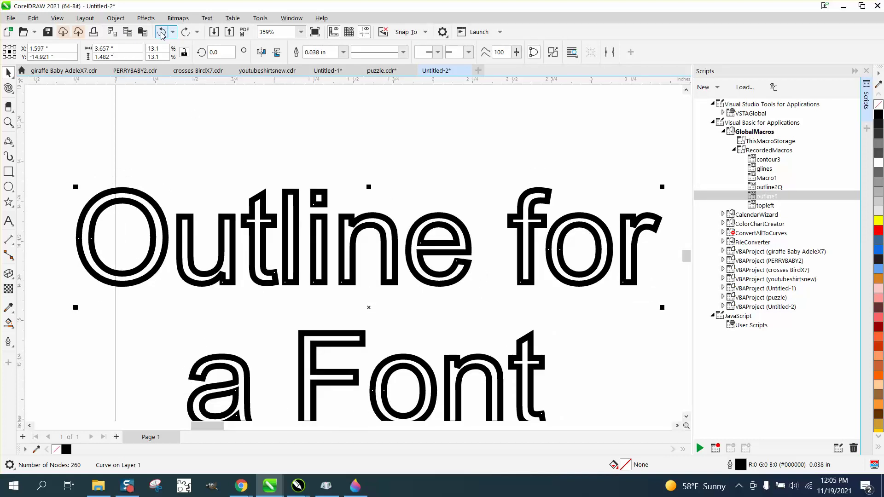
scroll(410, 178, "down", 1)
scroll(411, 175, "down", 1)
left_click(411, 168)
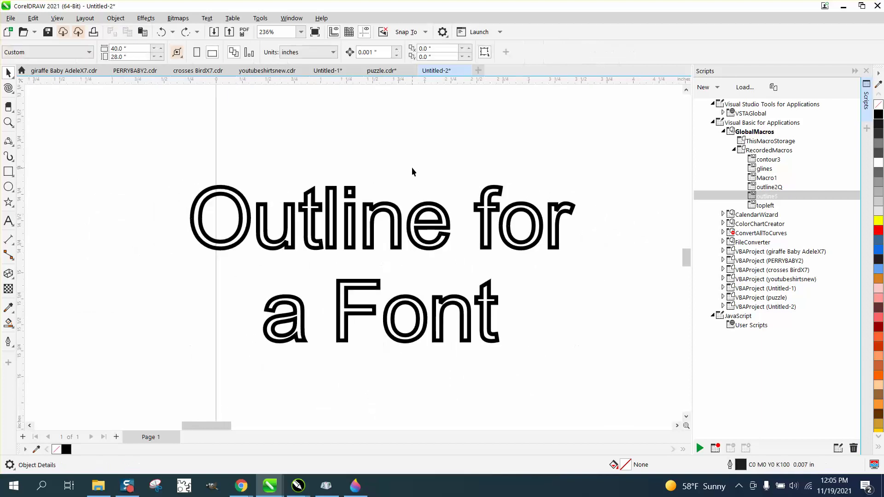